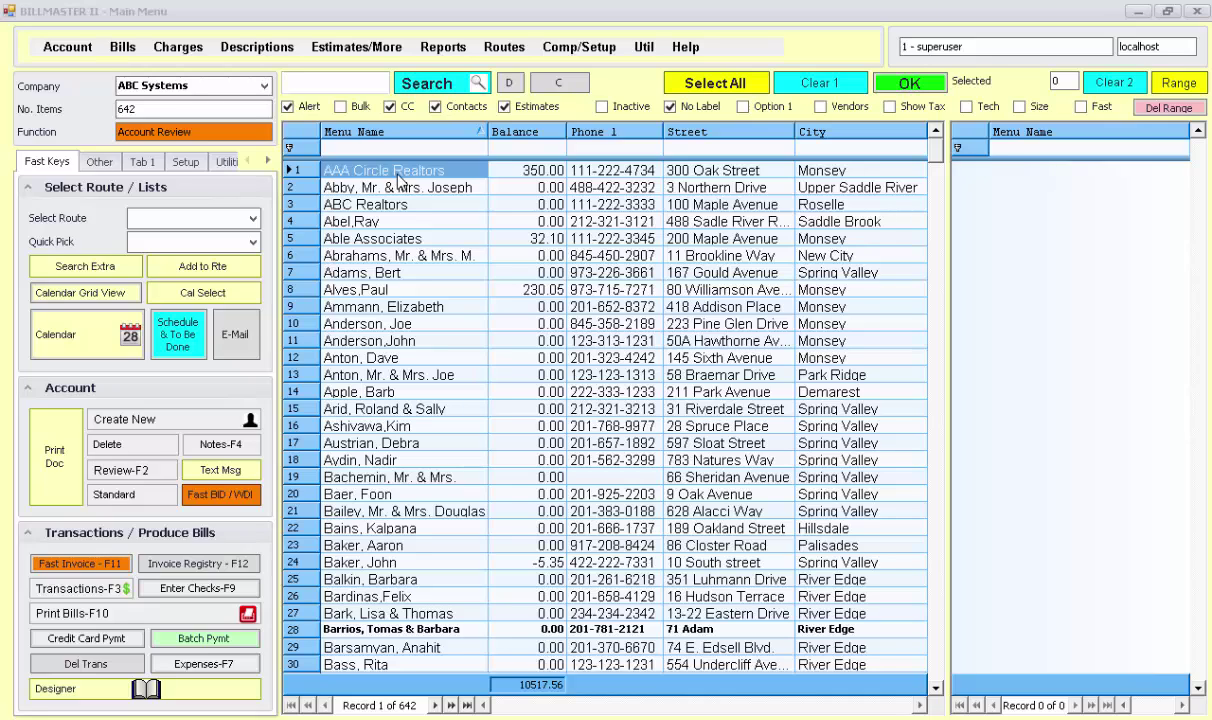
- Review AAA Circle Realtors' standard charges and recurring schedule, then close the account
right_click(399, 178)
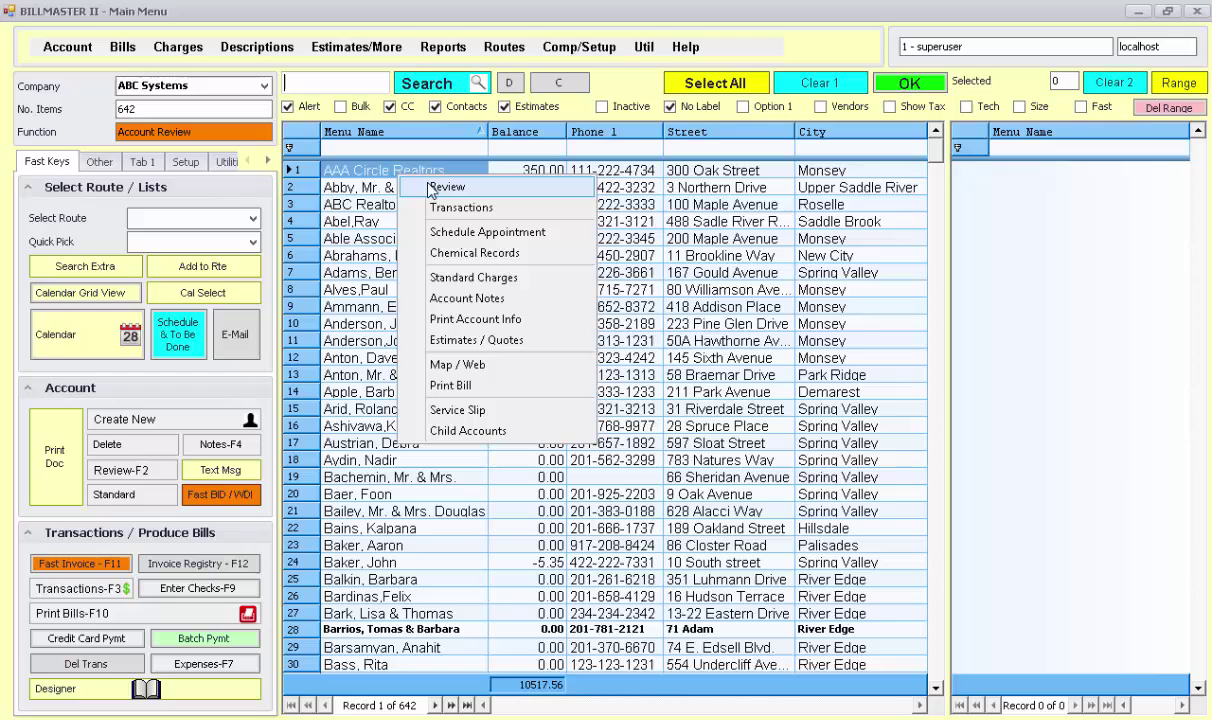
left_click(432, 187)
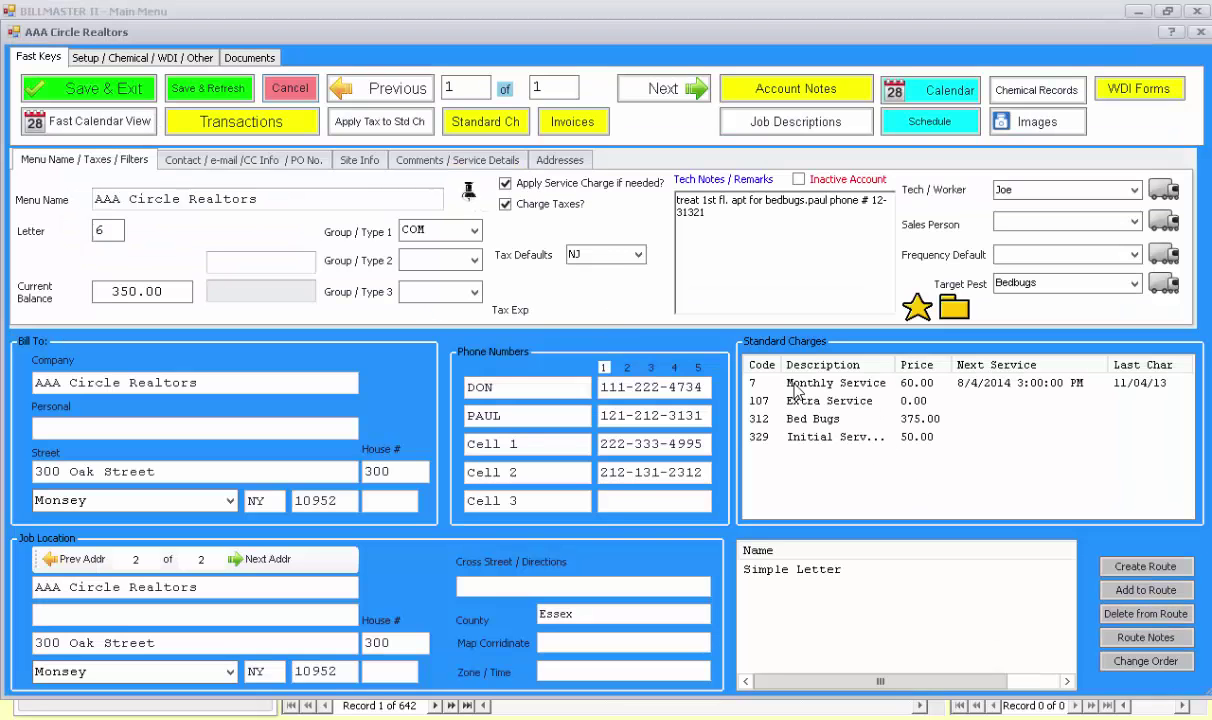
left_click(481, 121)
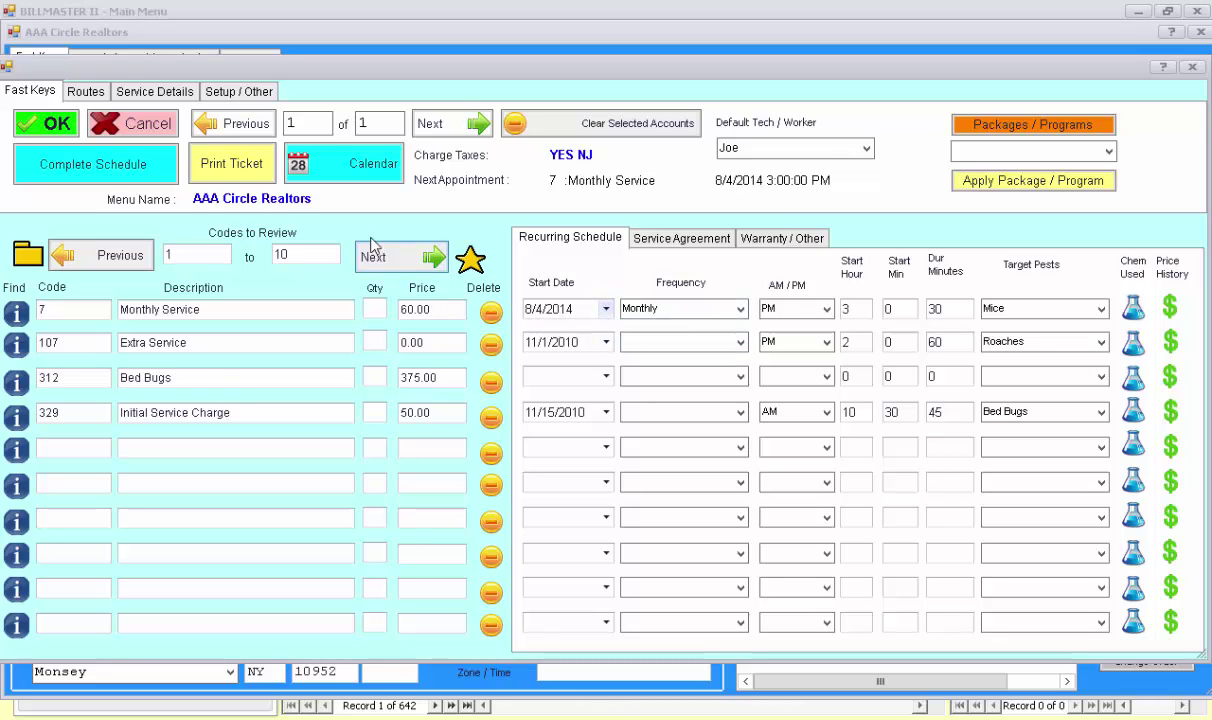
left_click(52, 127)
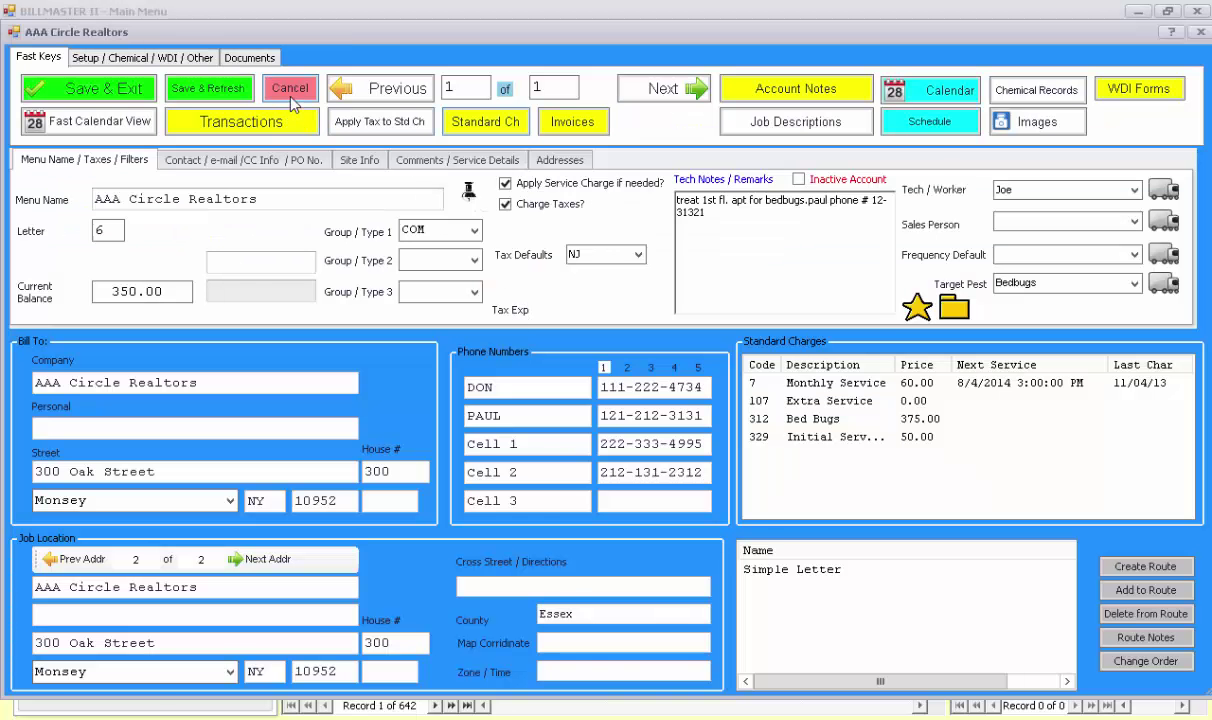
left_click(291, 100)
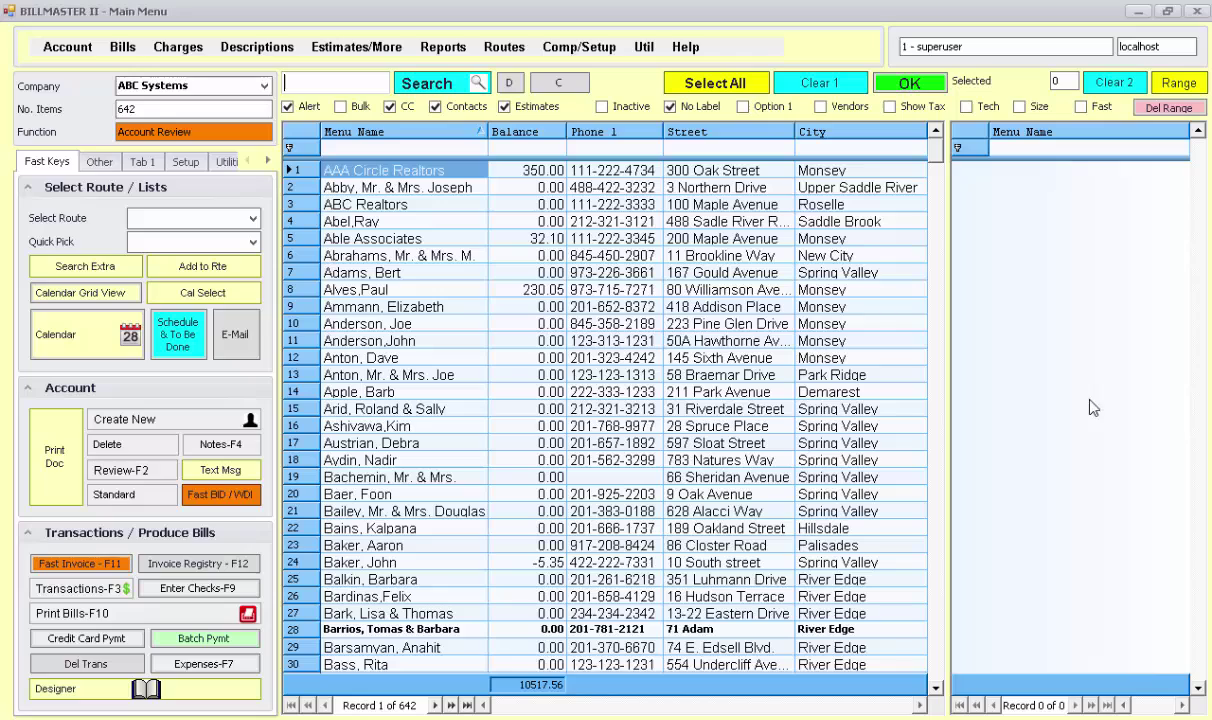
- Print Route from Calendar Schedule for Tomorrow (08/04/2014), selecting 20 customers and 21 appointments
left_click(504, 47)
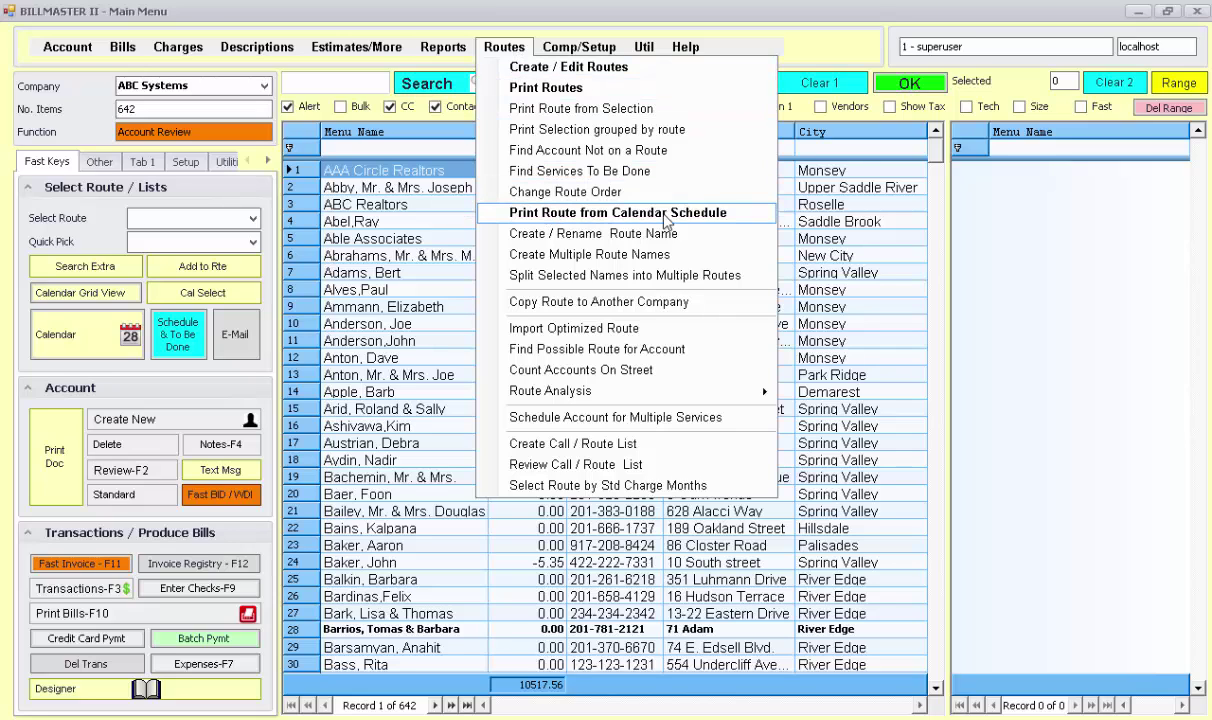
left_click(716, 213)
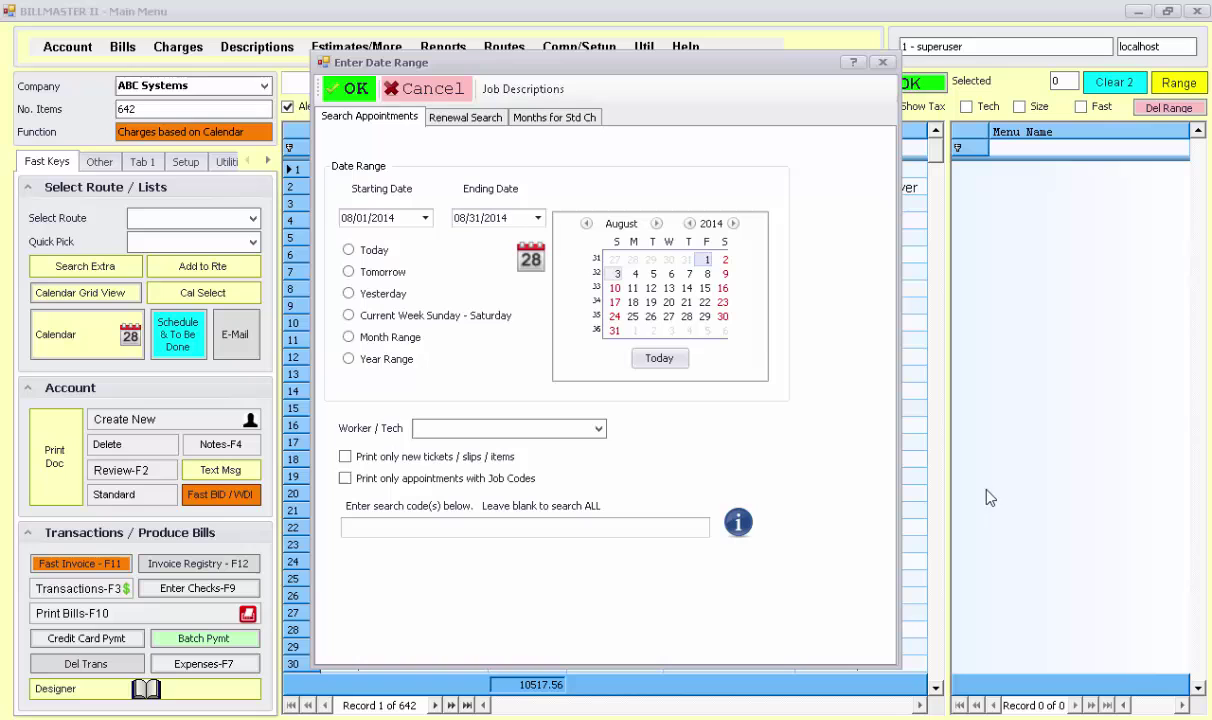
left_click(380, 274)
left_click(356, 90)
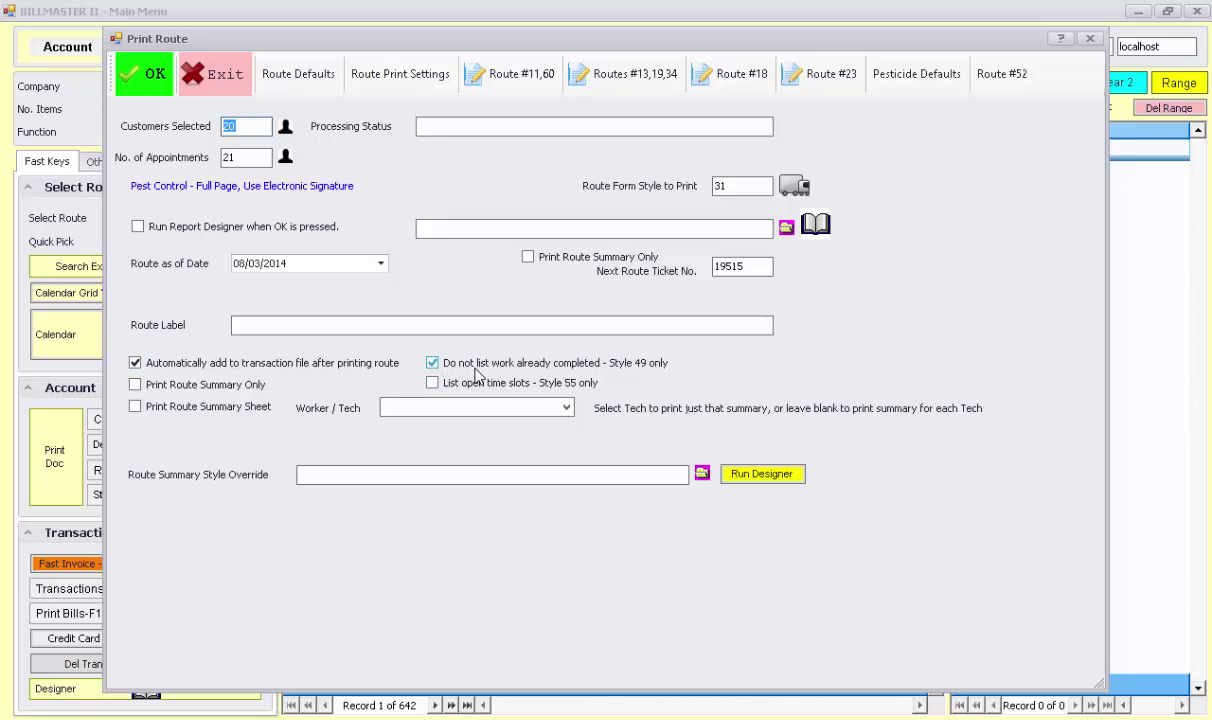
- Turn off 'Mark as Pending Work in transaction file' in Route Defaults
left_click(325, 89)
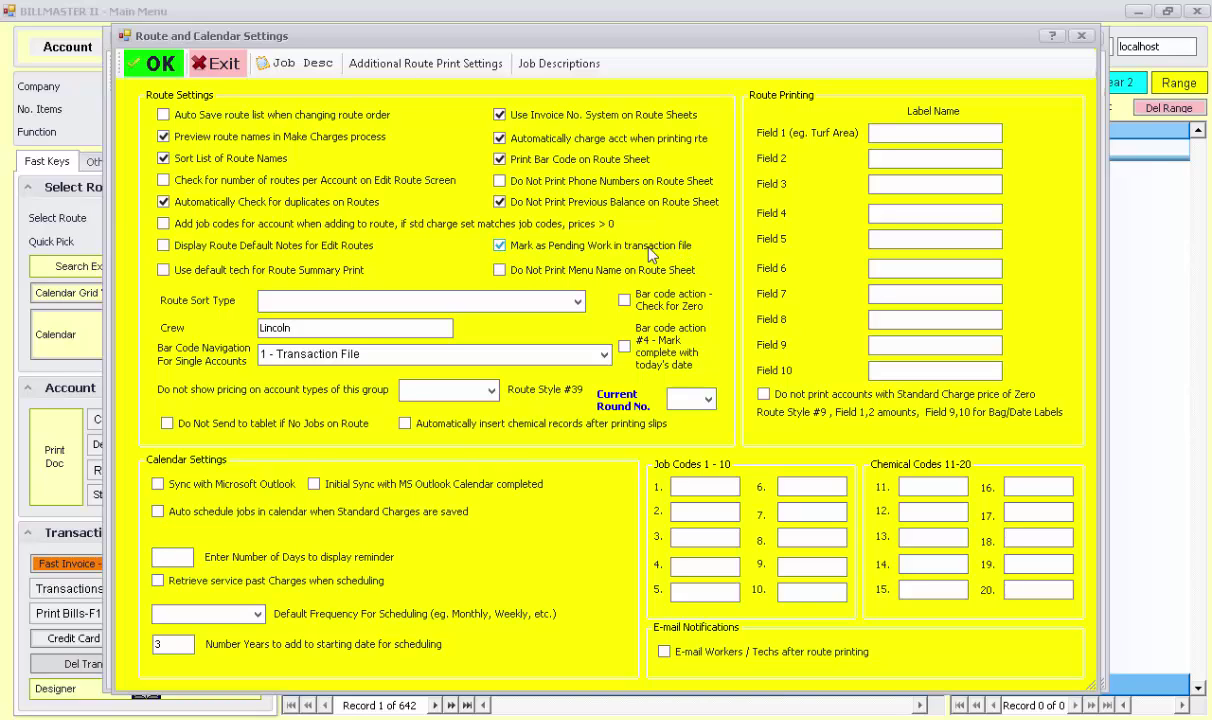
left_click(503, 246)
left_click(157, 64)
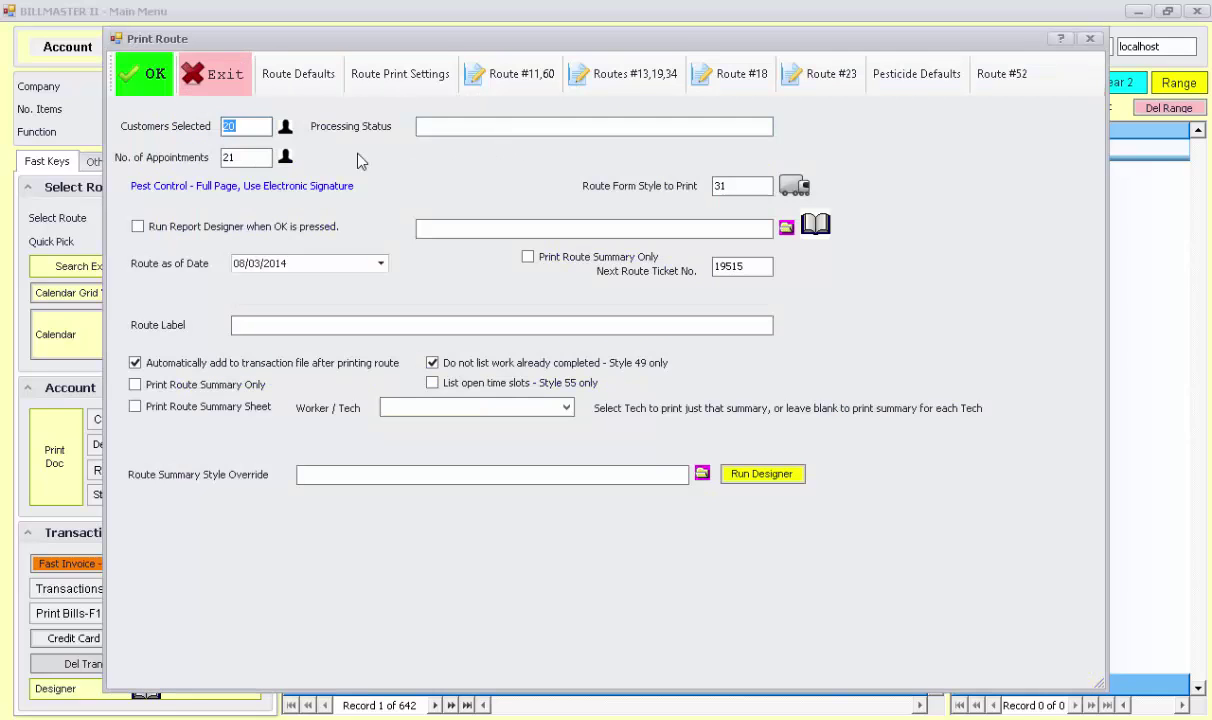
- Print the 21-appointment route, page through the preview, and close it, posting AAA Circle Realtors to 414.20
left_click(157, 79)
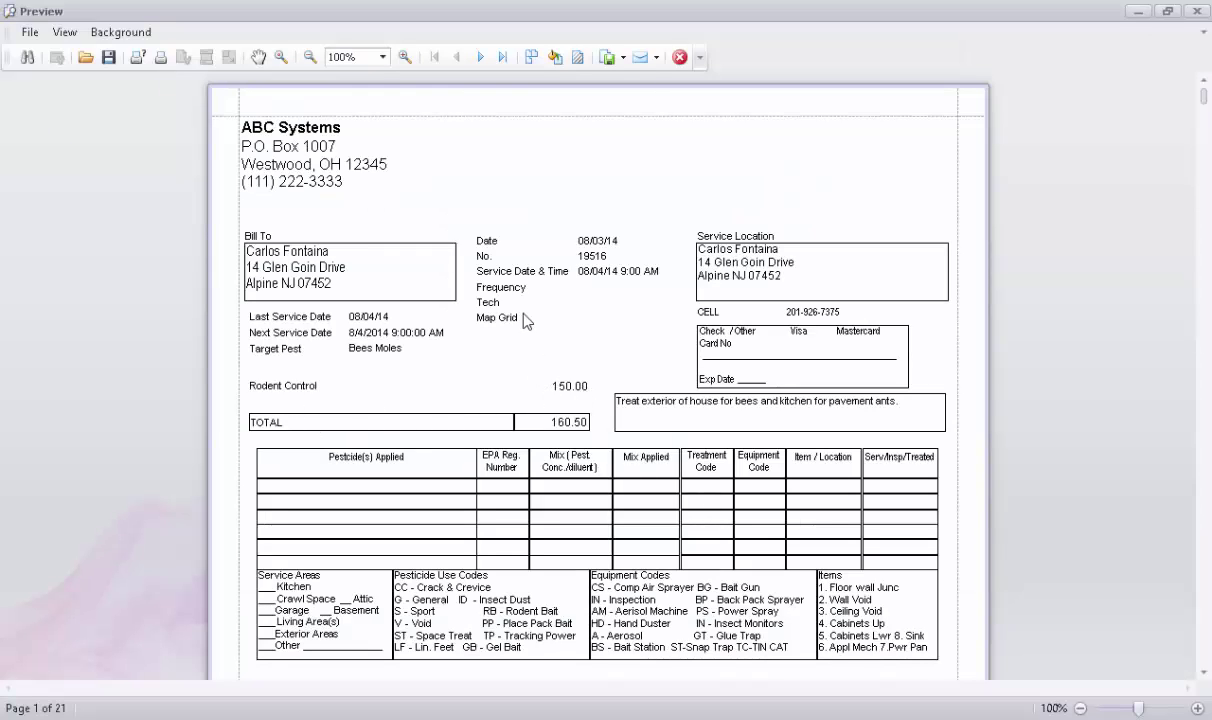
left_click(481, 57)
left_click(481, 57)
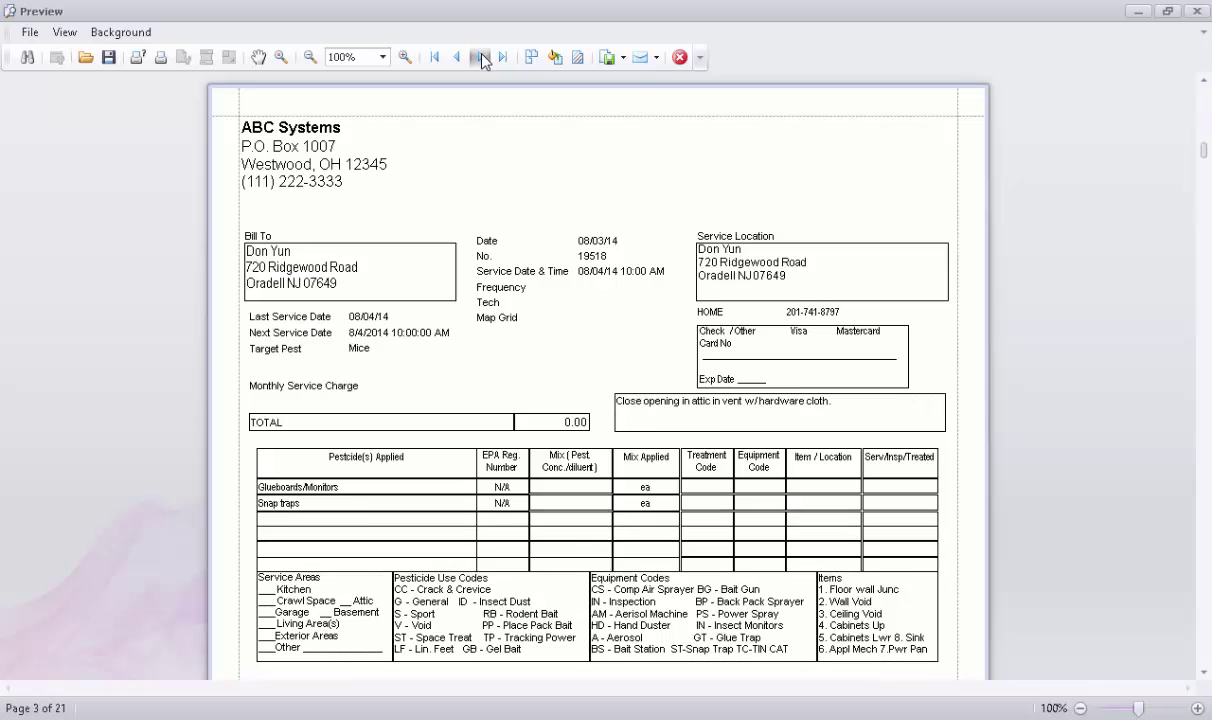
left_click(481, 57)
left_click(481, 57)
left_click(481, 57)
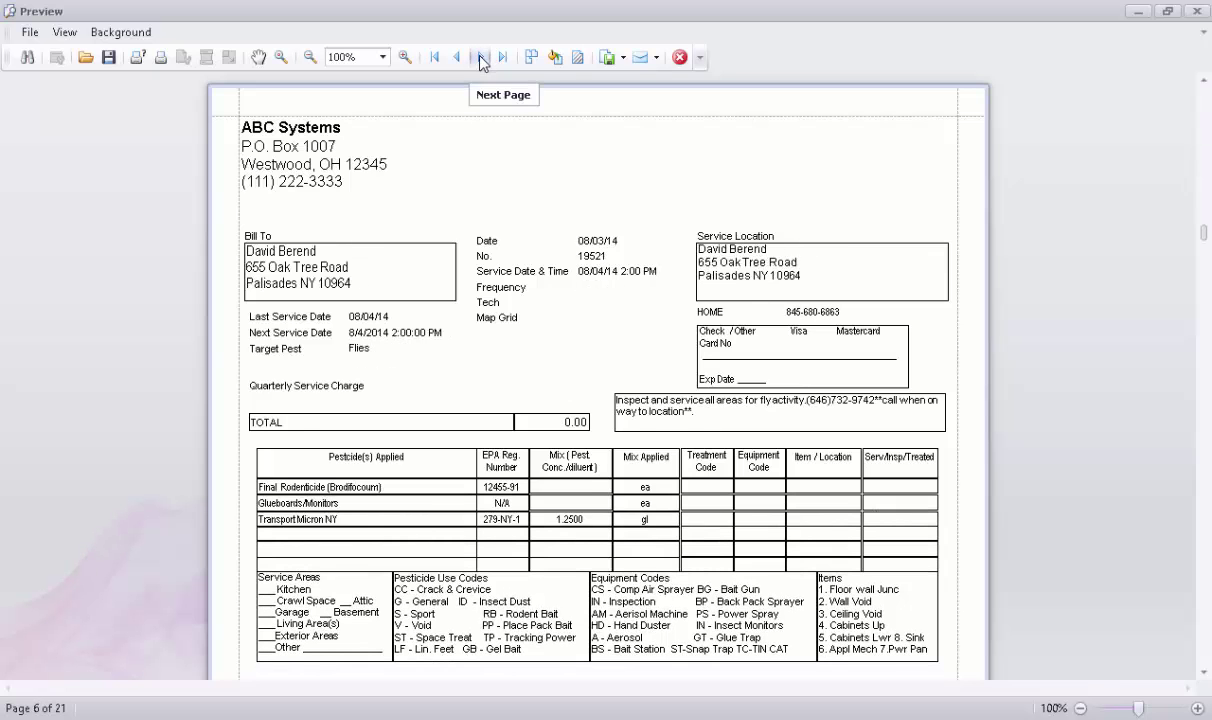
left_click(481, 57)
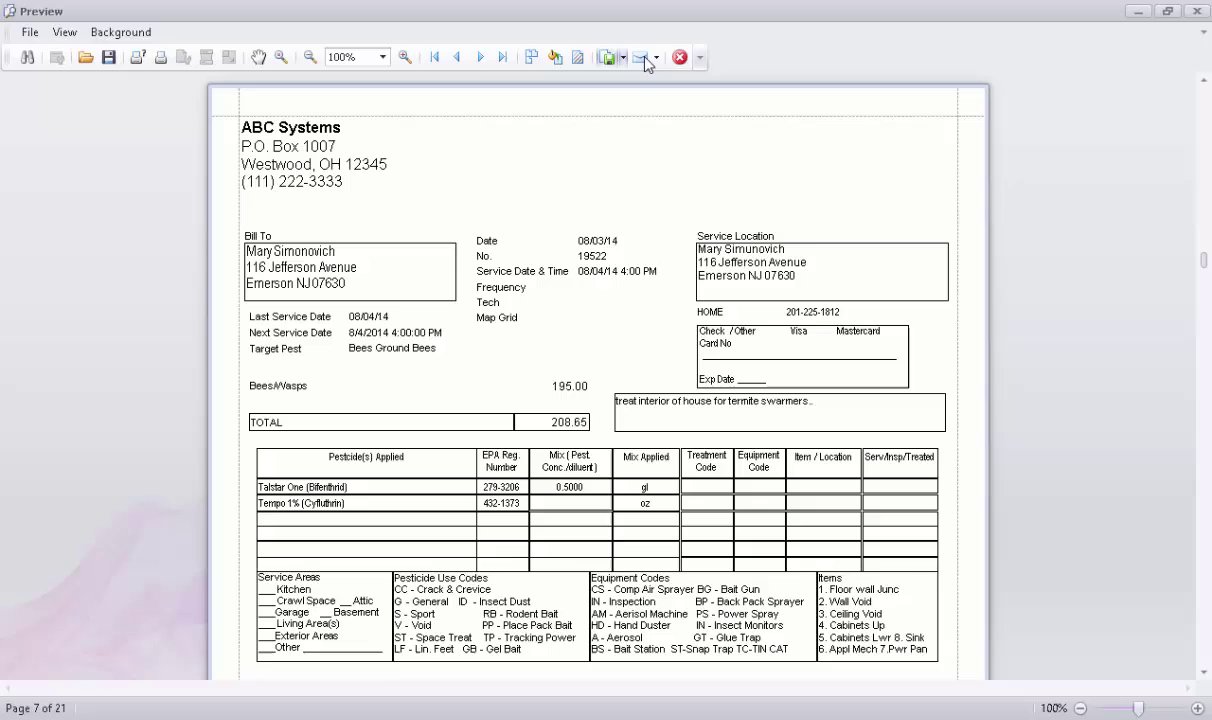
left_click(684, 57)
left_click(690, 113)
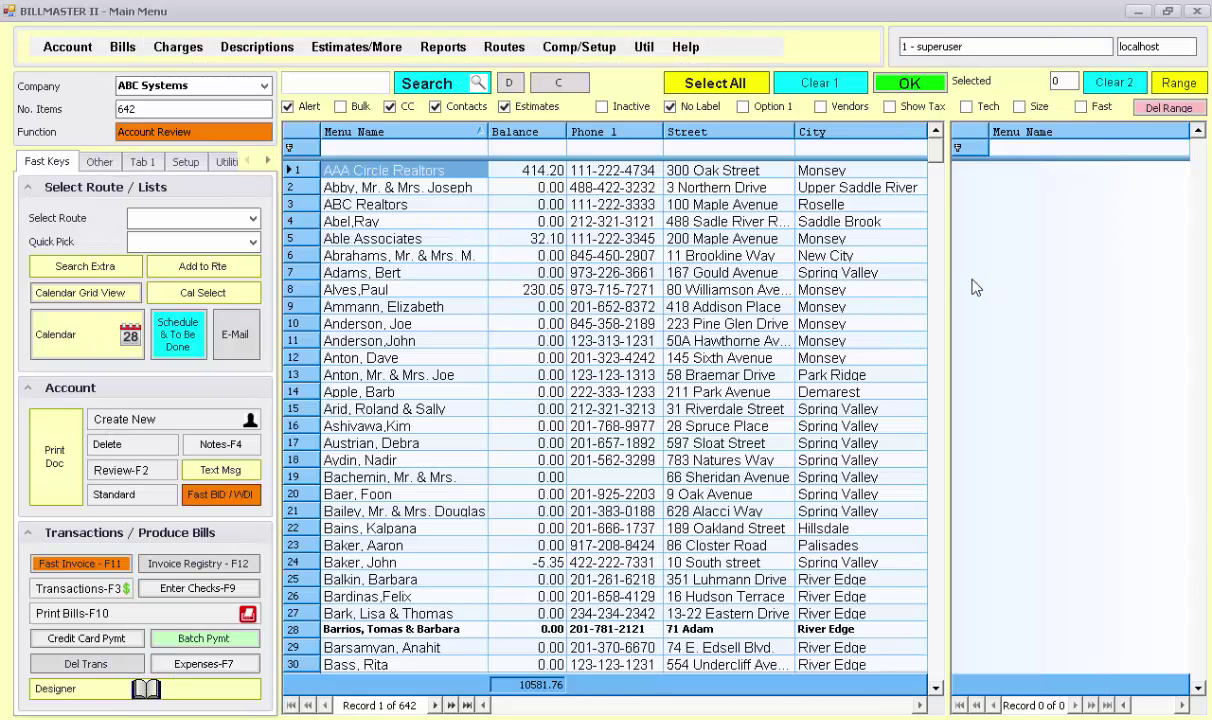
left_click(434, 172)
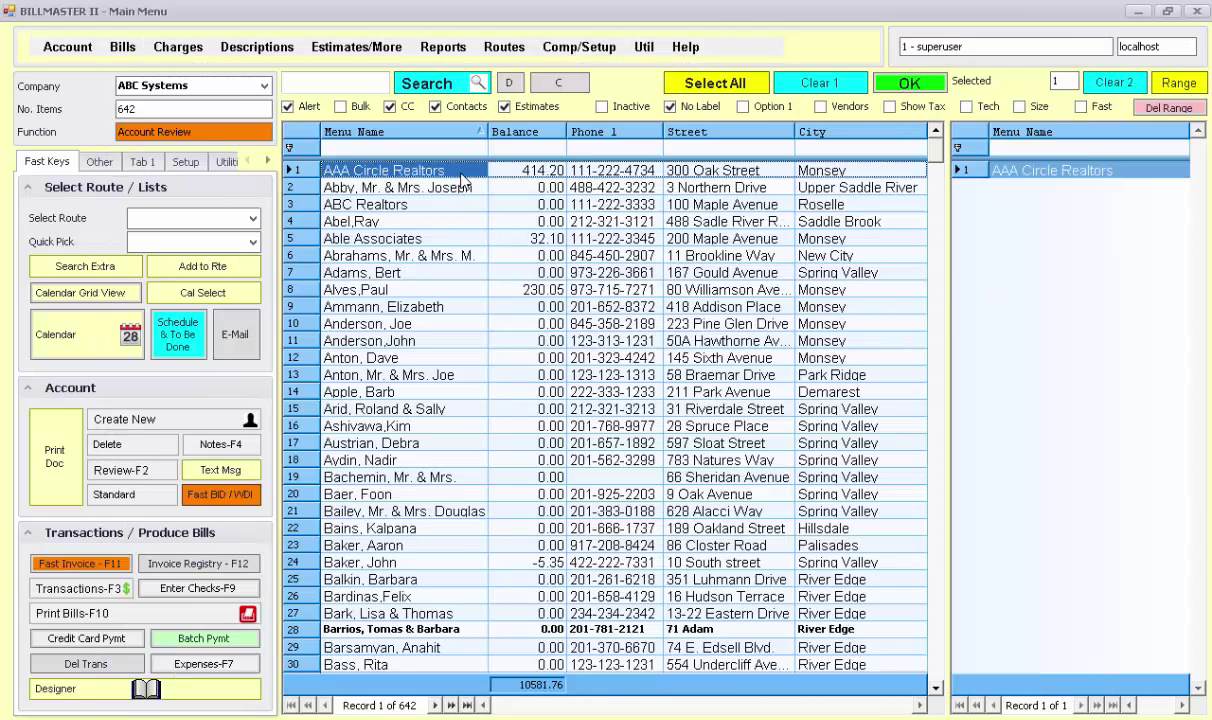
right_click(466, 176)
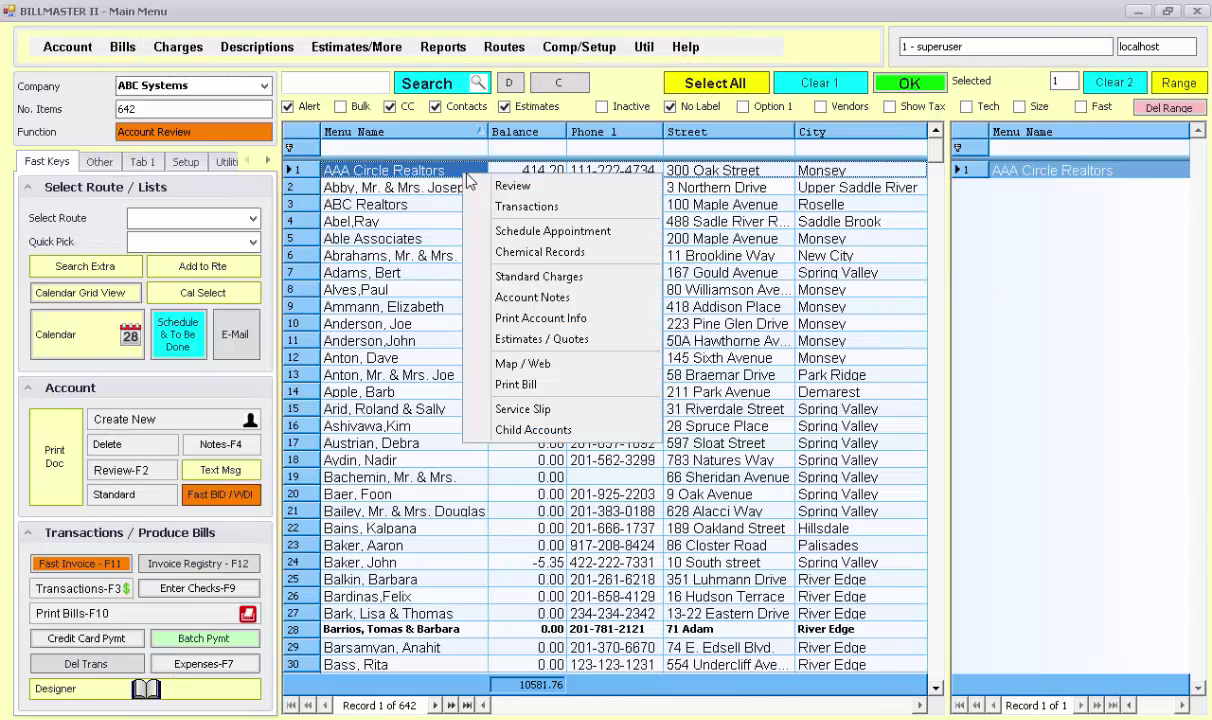
left_click(515, 206)
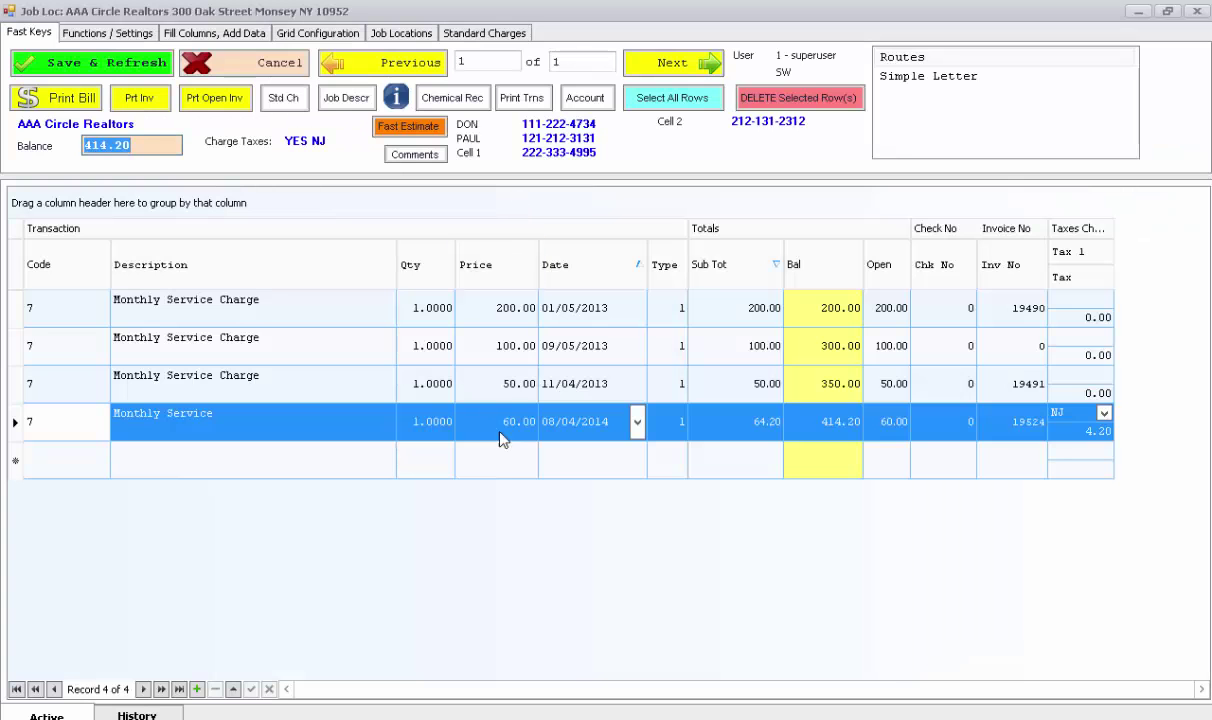
left_click(491, 455)
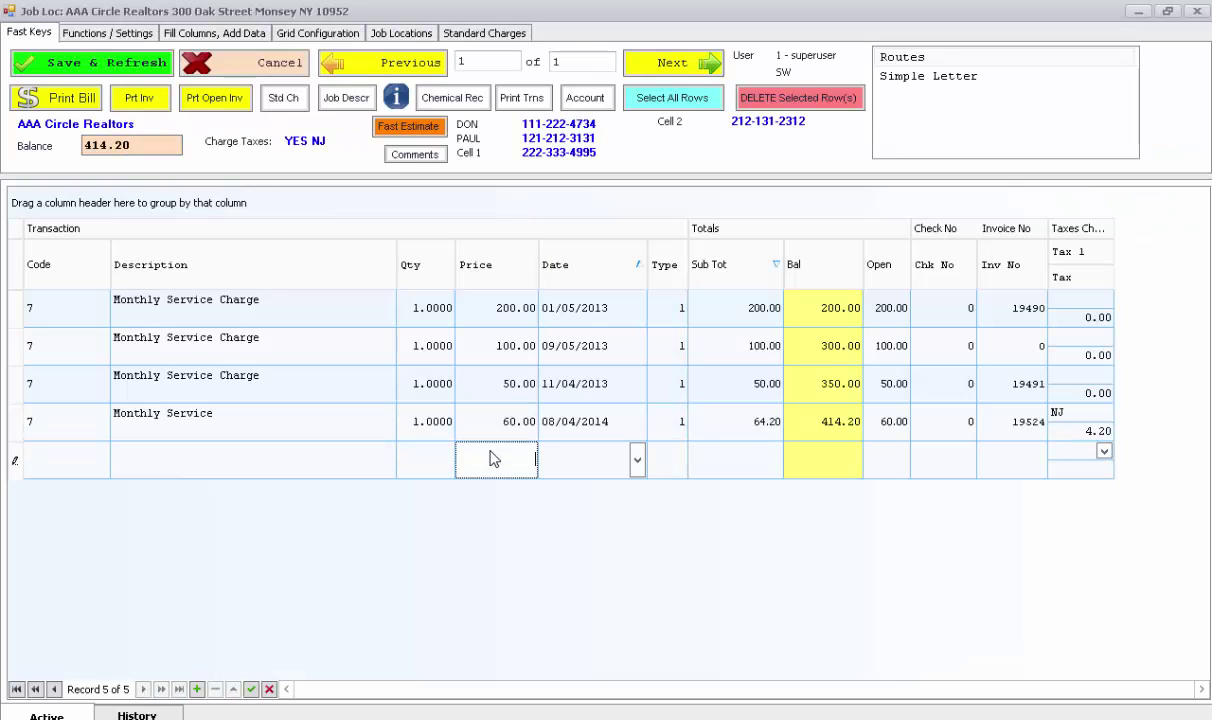
left_click(16, 423)
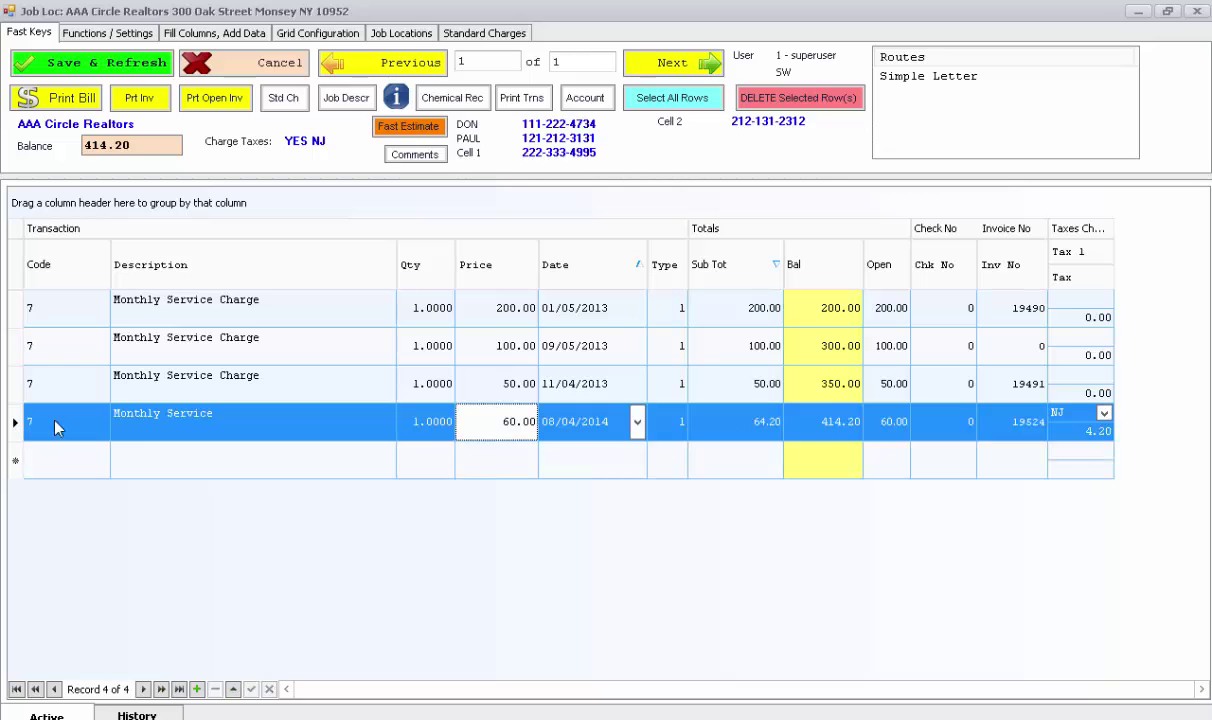
left_click(578, 455)
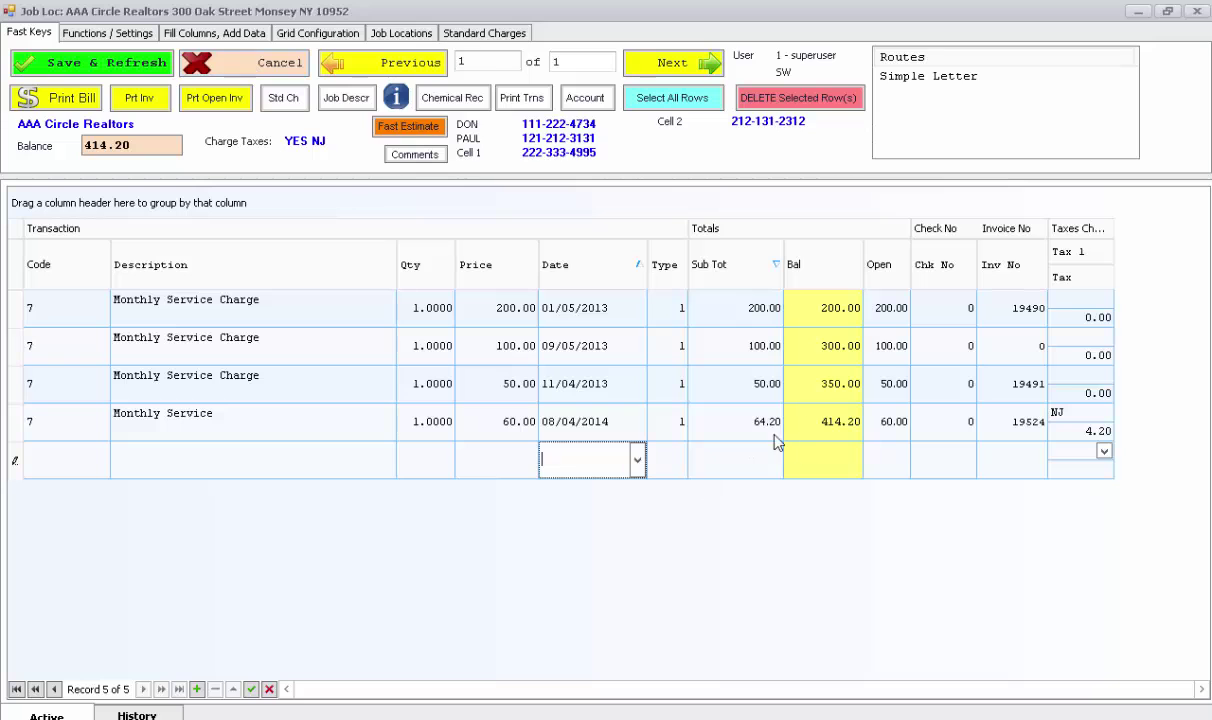
left_click(232, 72)
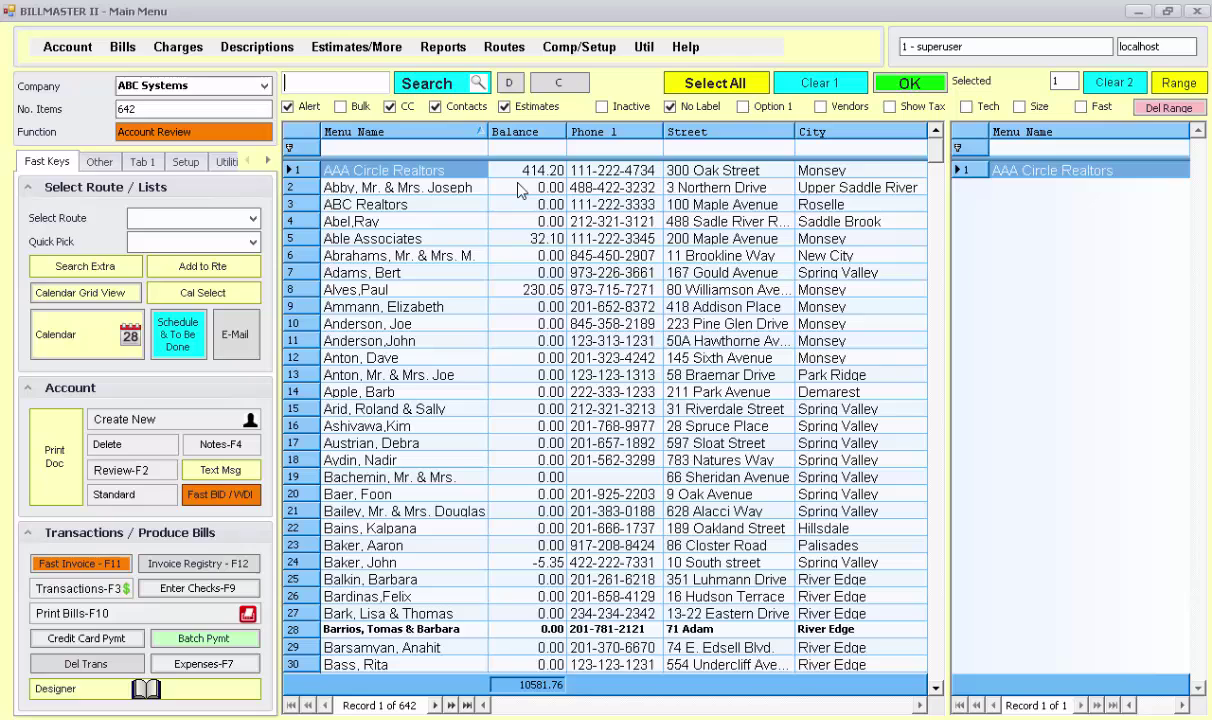
- Produce Bills for 08/01–08/31/2014 as a statement, previewing AAA Circle Realtors' 414.20 total due
left_click(120, 48)
left_click(152, 72)
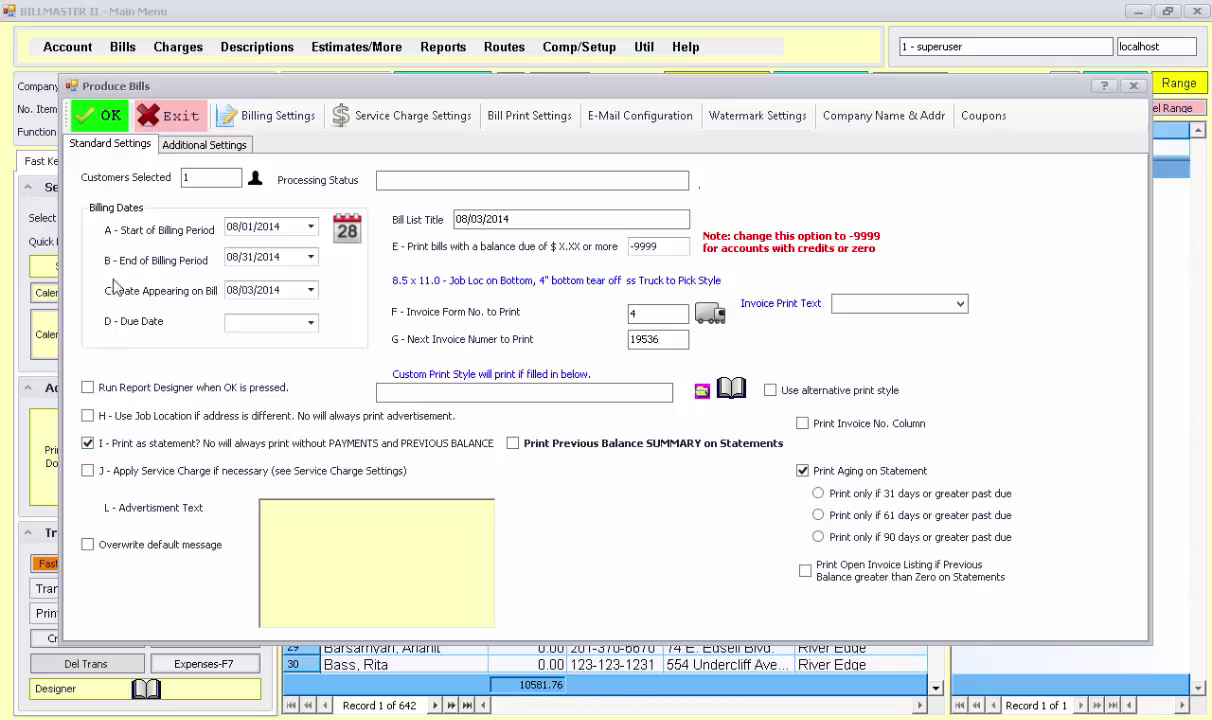
left_click(110, 117)
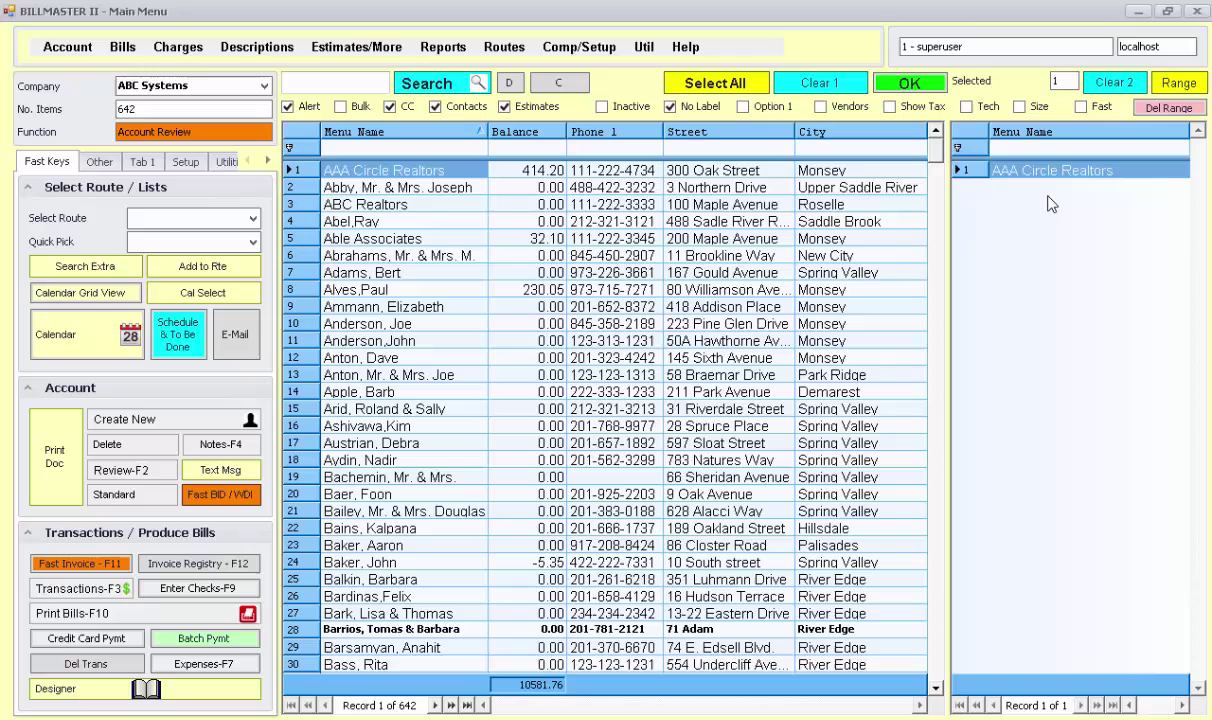
left_click(122, 47)
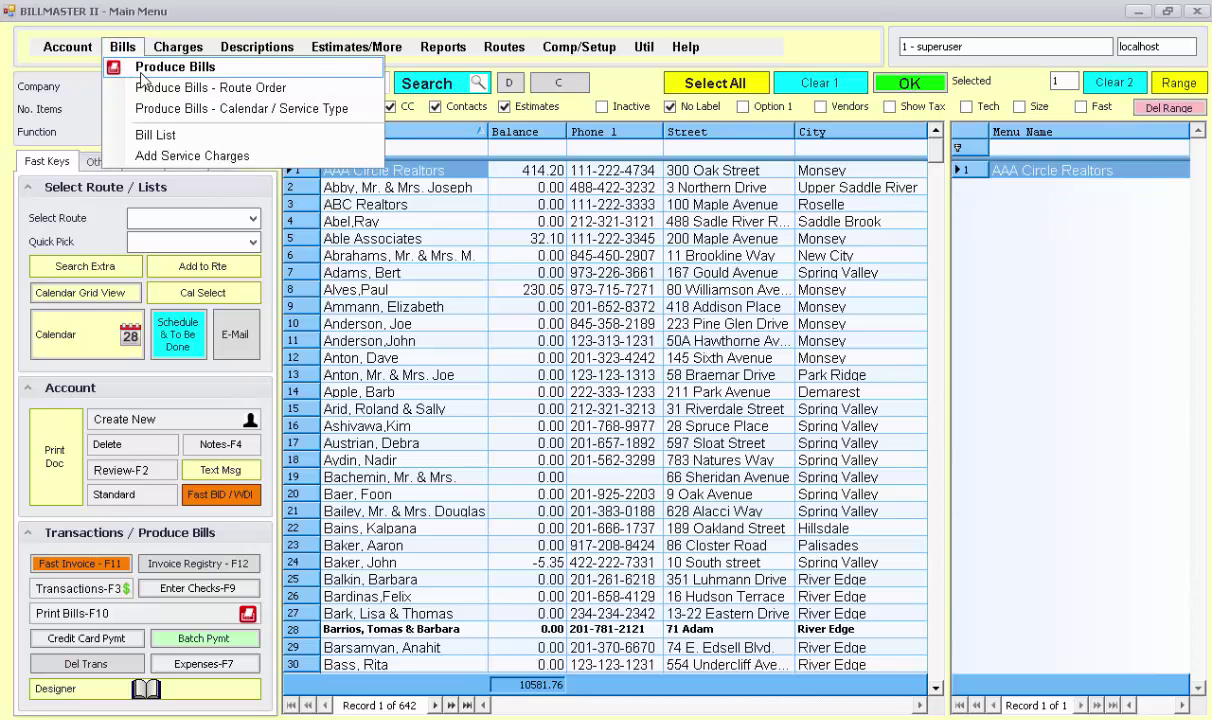
left_click(145, 70)
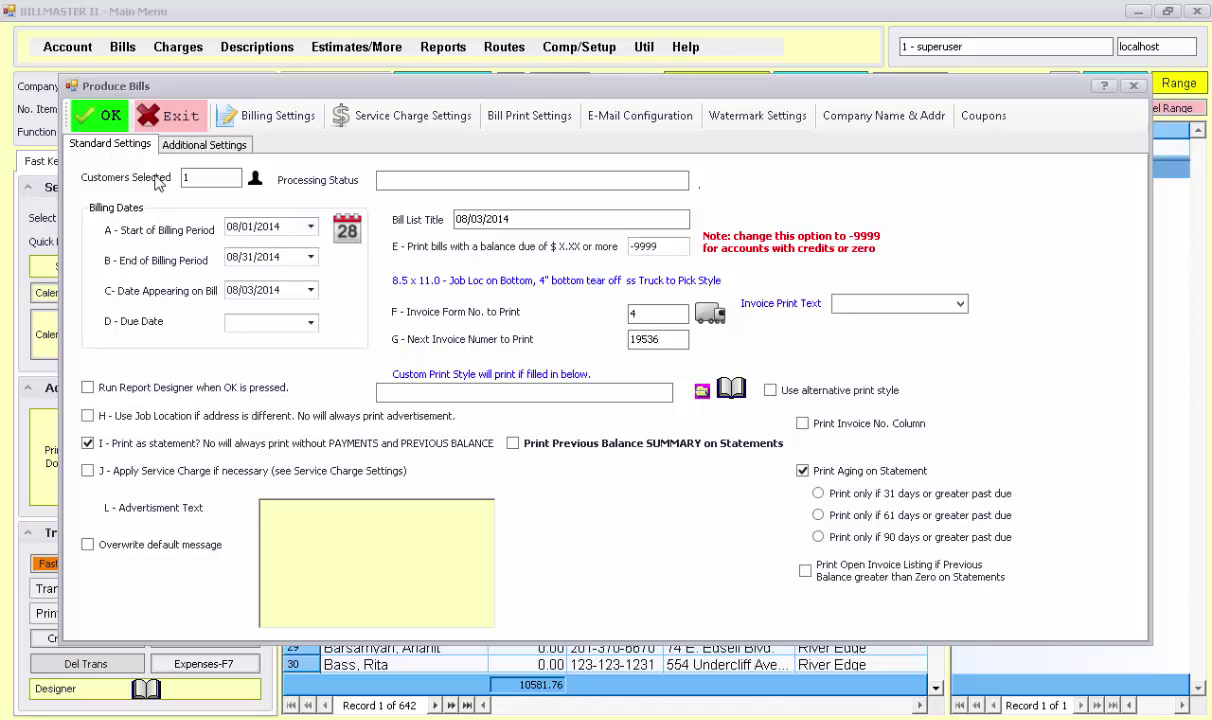
left_click(111, 117)
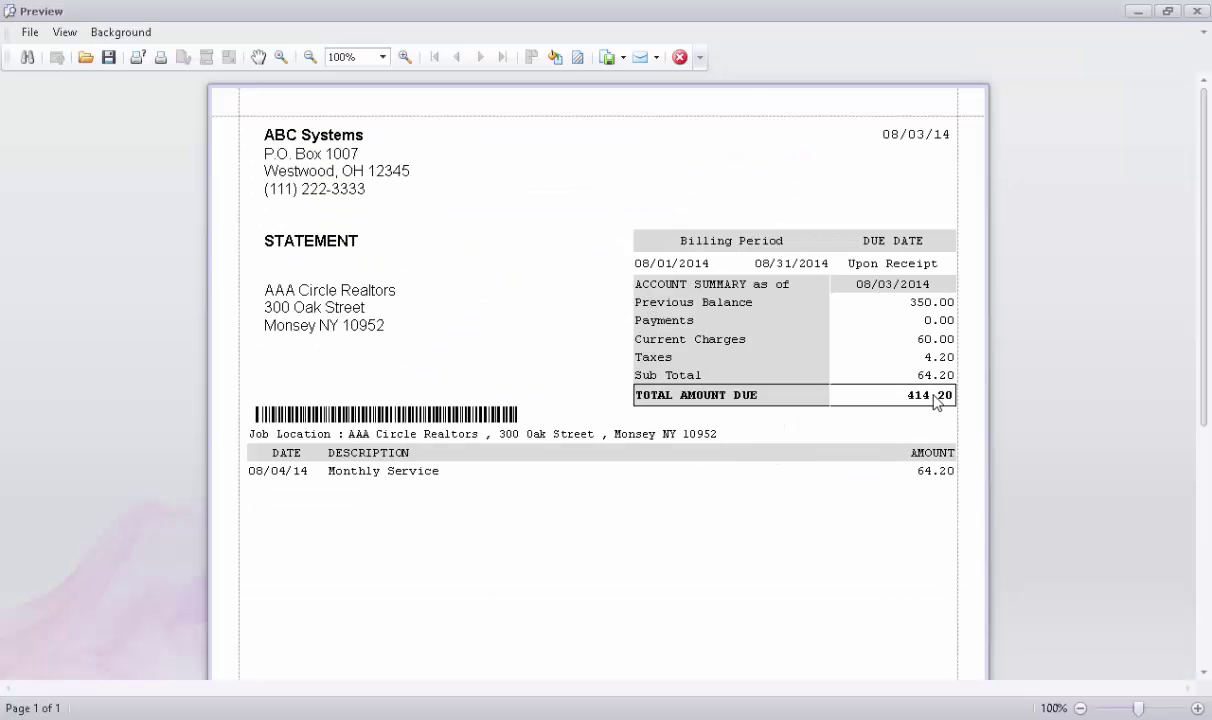
- Scroll down and back up through the AAA Circle Realtors statement preview, then close it
scroll(850, 410, "down", 3)
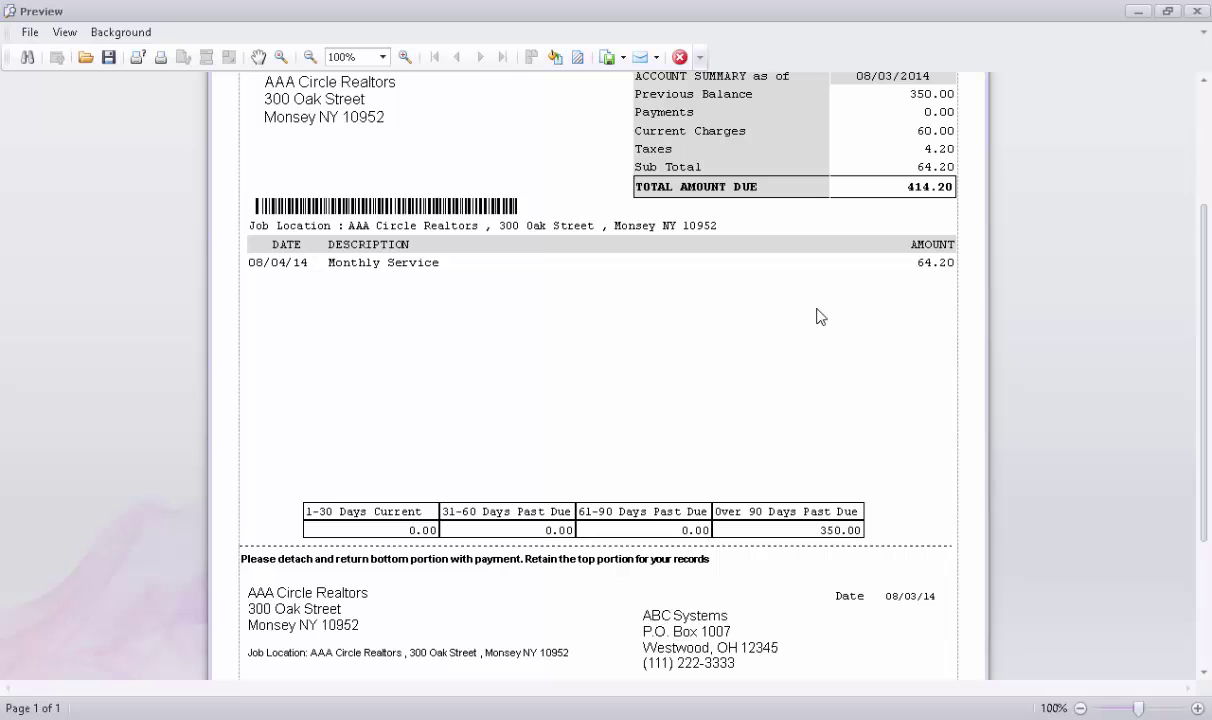
scroll(890, 325, "down", 3)
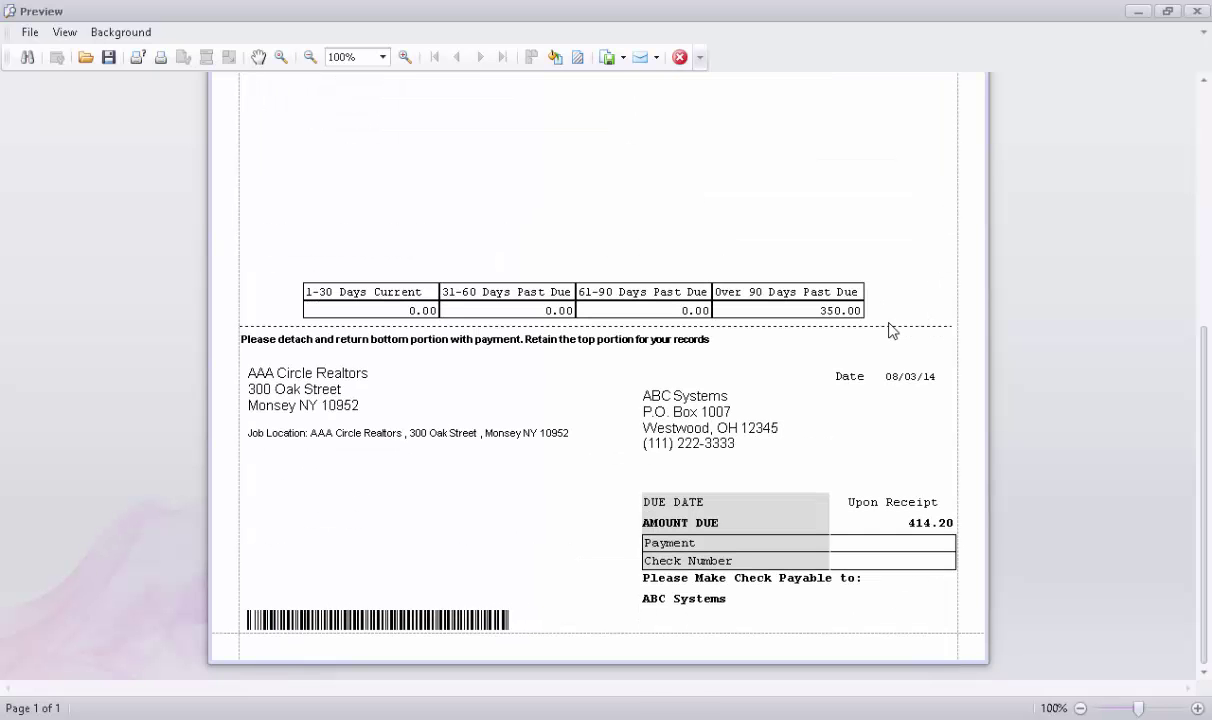
scroll(890, 330, "up", 6)
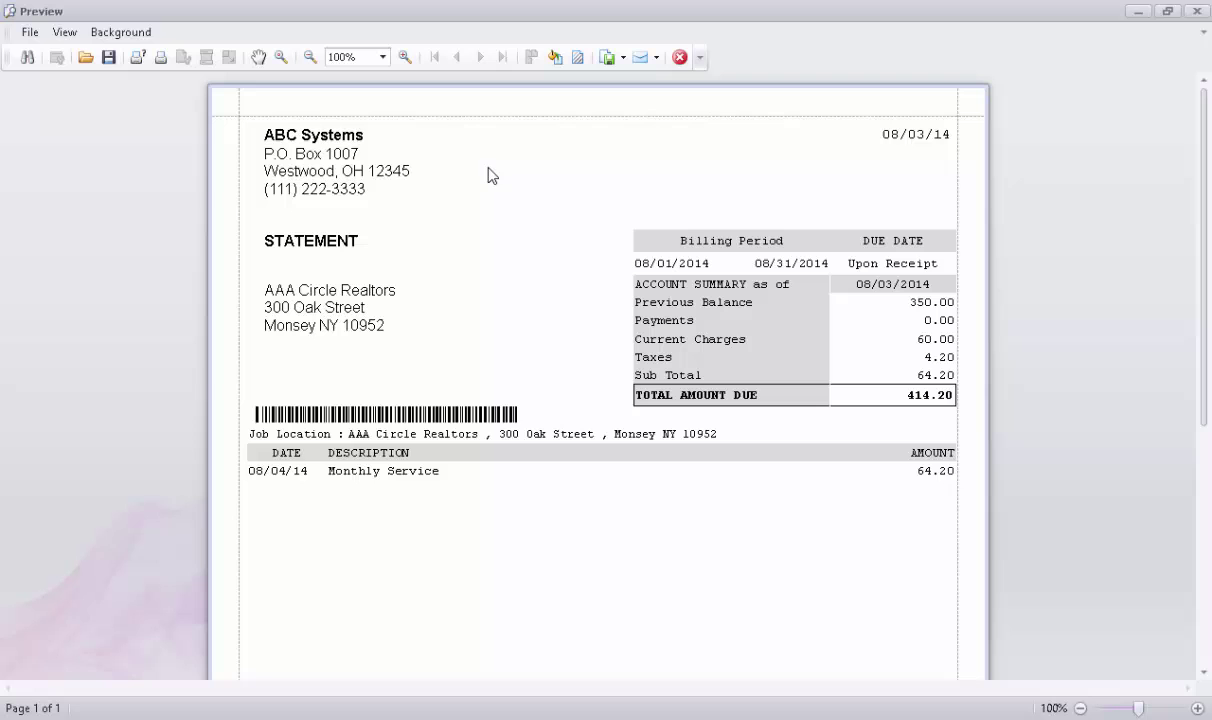
left_click(678, 58)
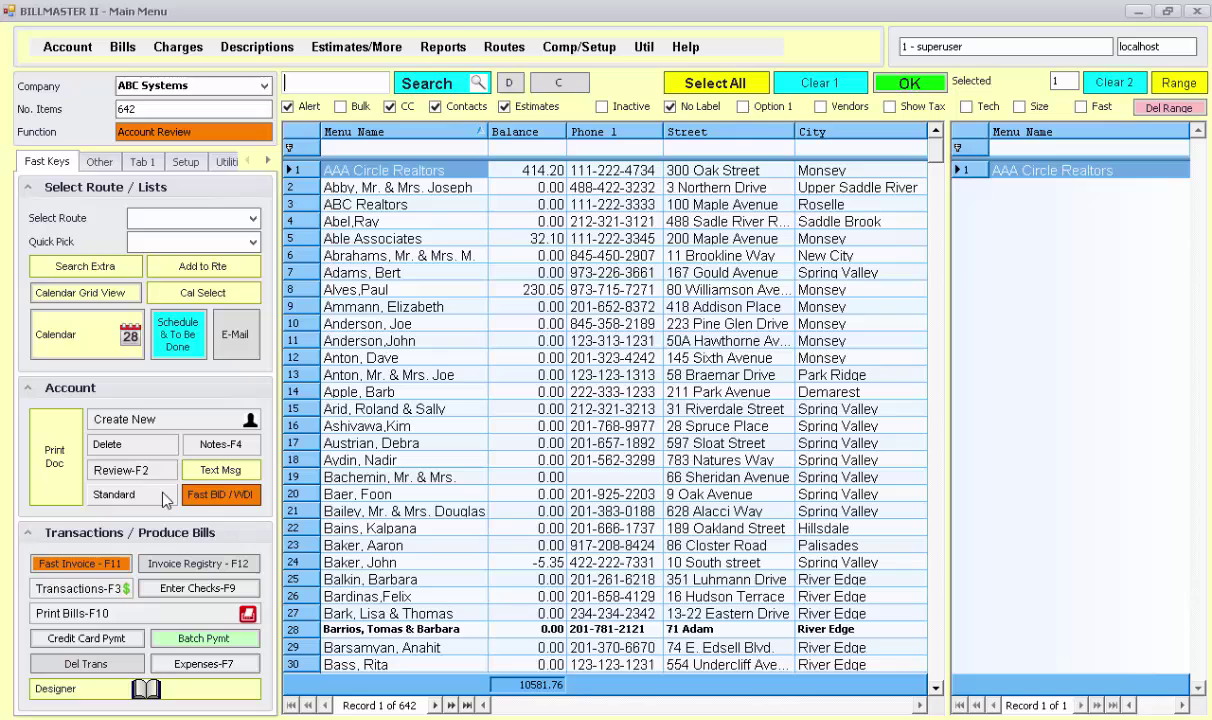
left_click(504, 48)
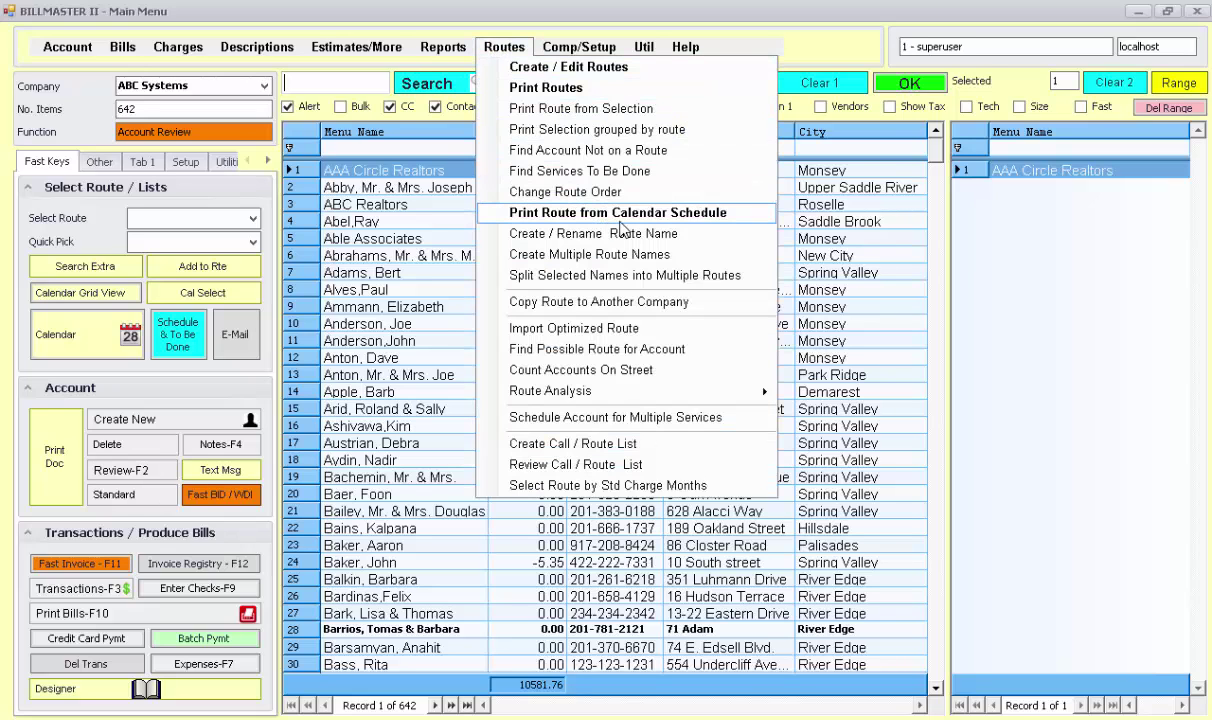
left_click(617, 213)
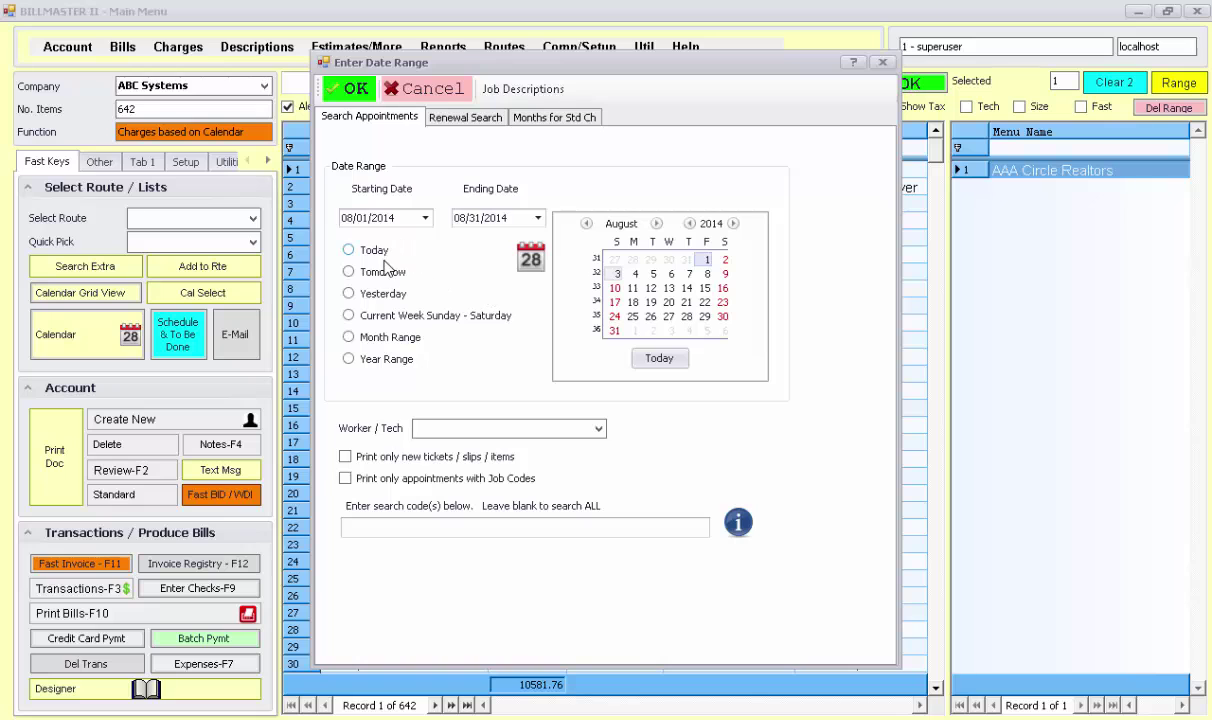
left_click(351, 93)
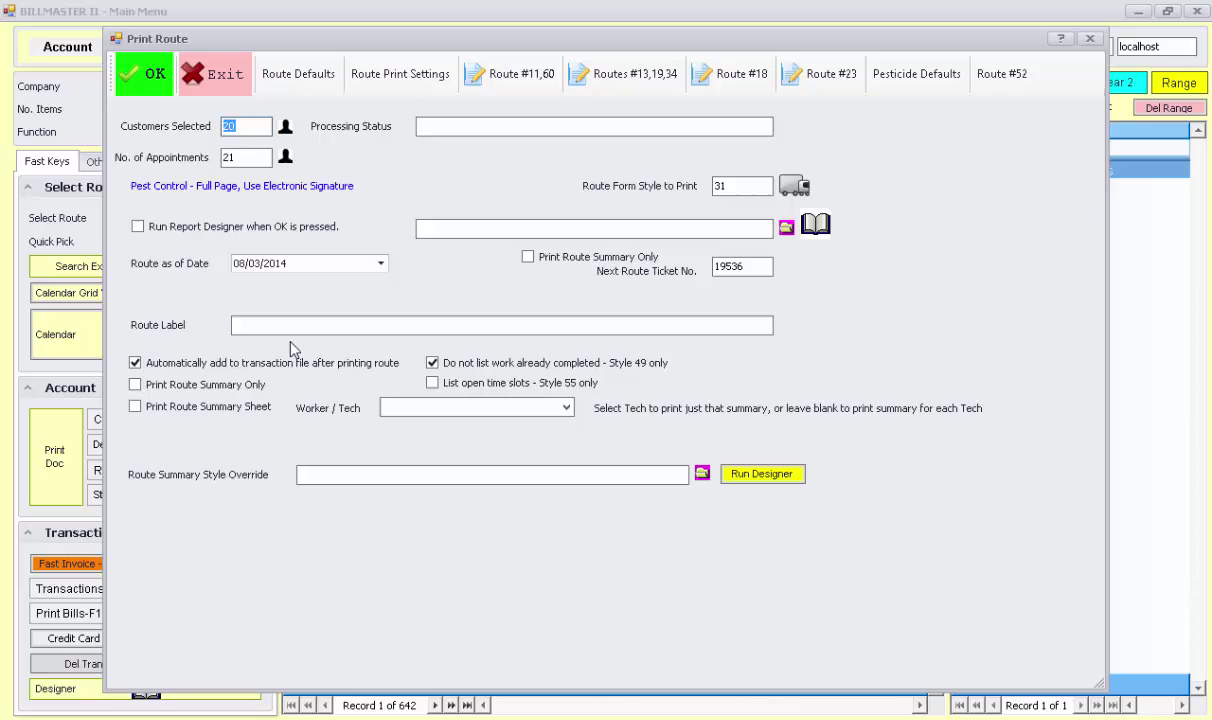
left_click(316, 88)
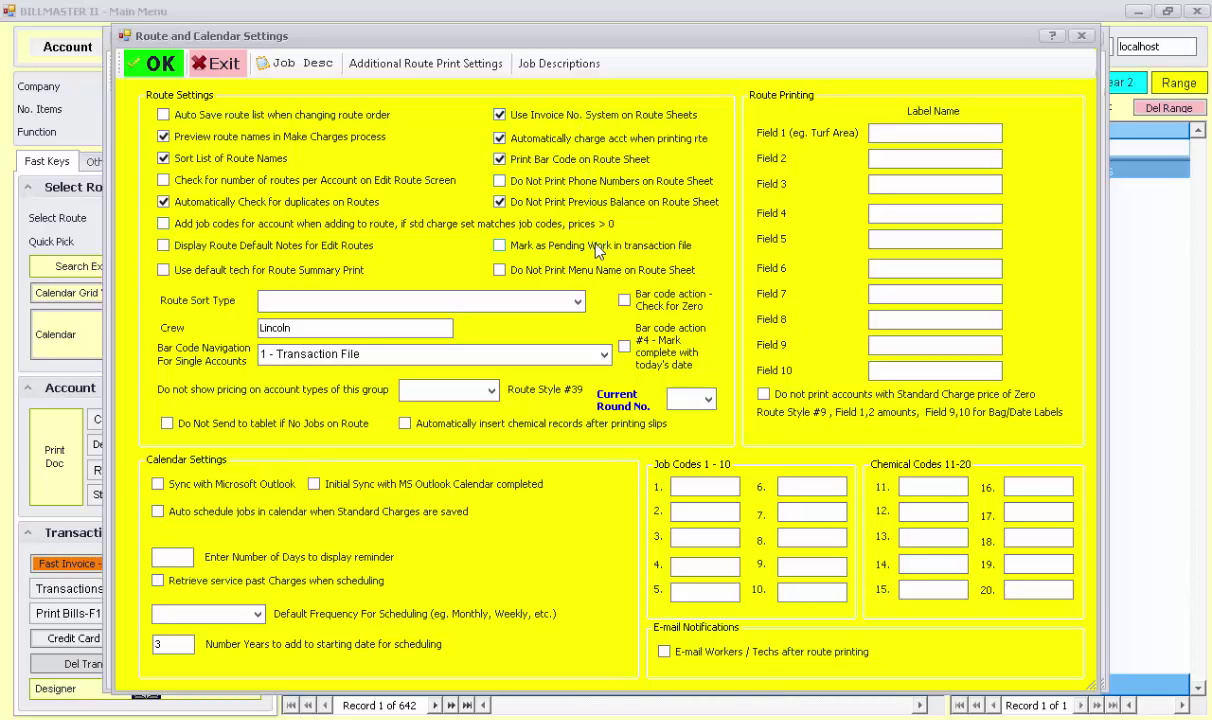
left_click(202, 74)
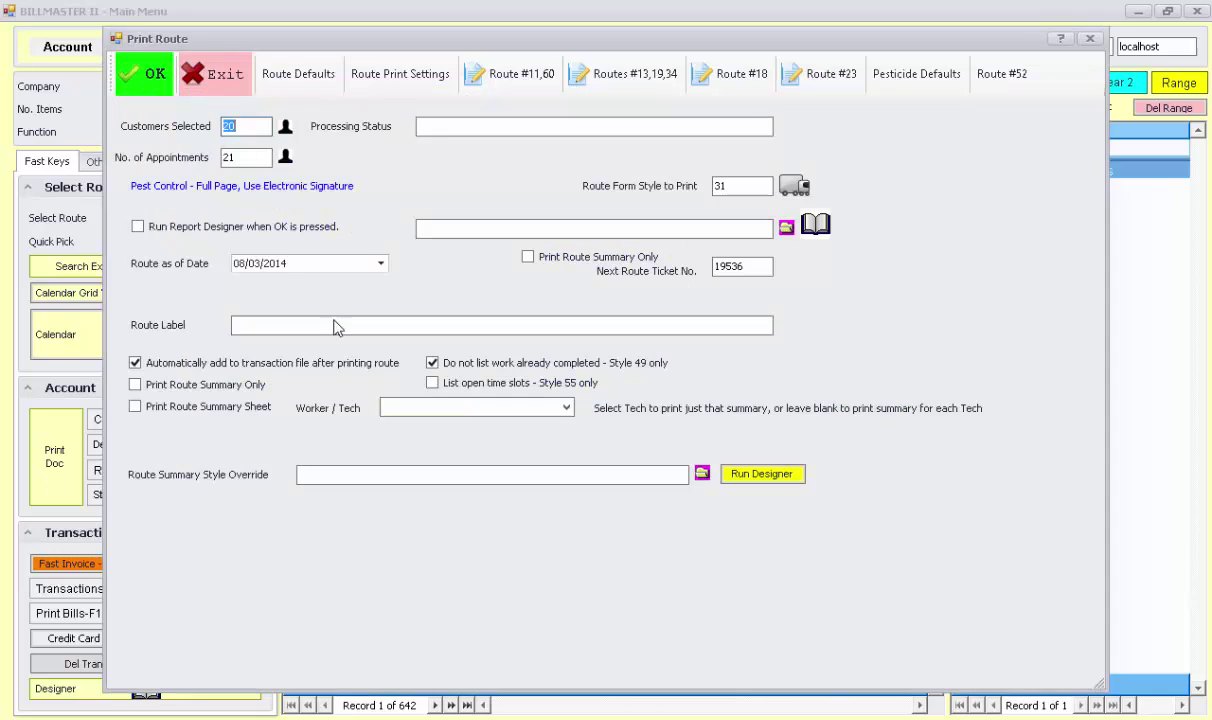
left_click(216, 75)
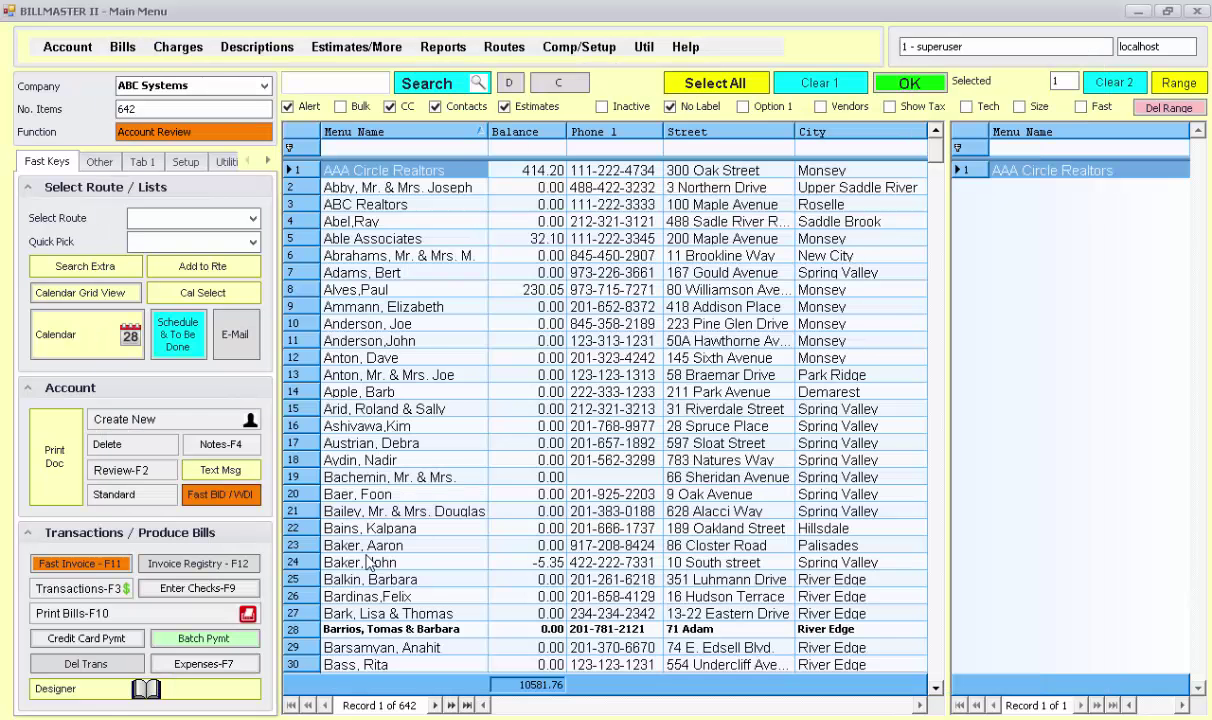
- Add a code 7 Monthly Service charge of 60.00 to AAA Circle Realtors' transactions, reaching 478.40
left_click(93, 590)
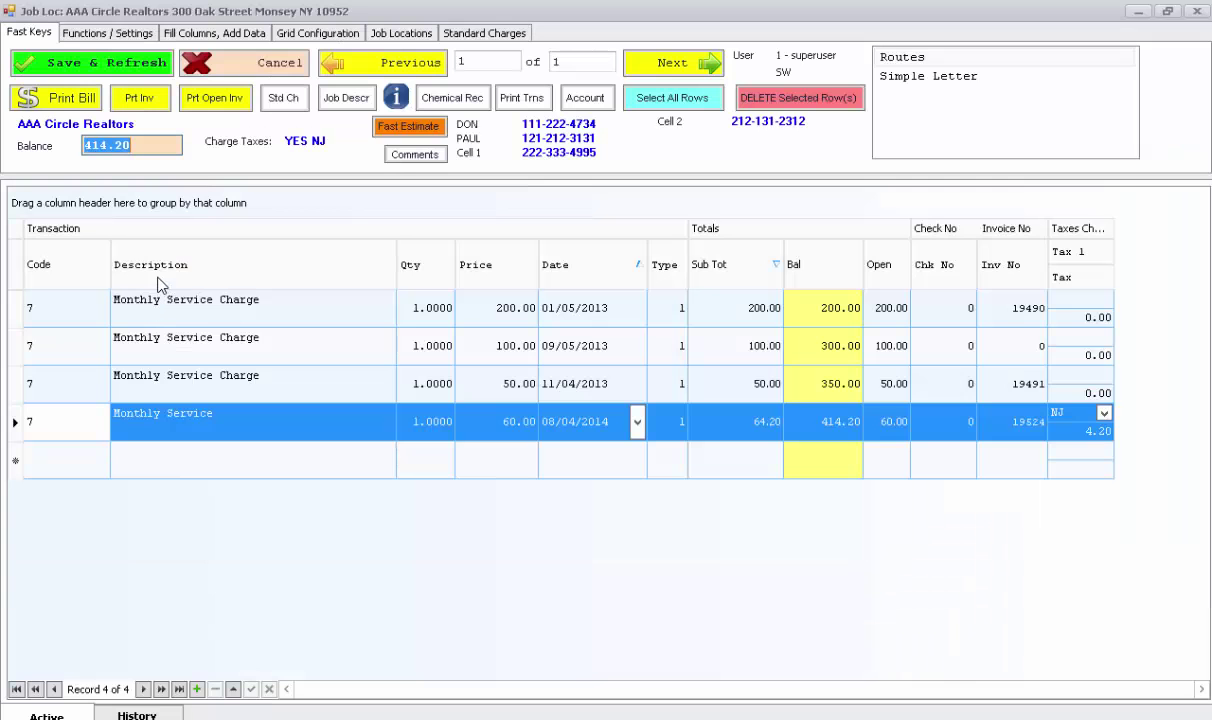
left_click(60, 445)
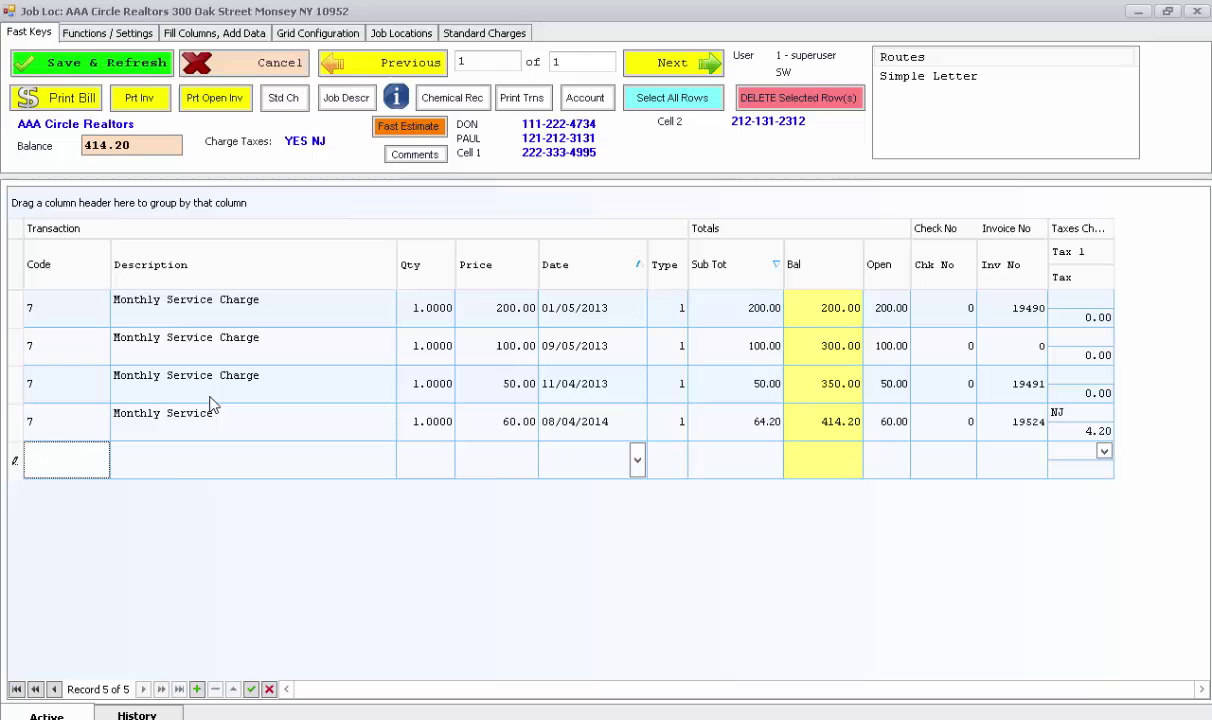
type("7")
key("Tab")
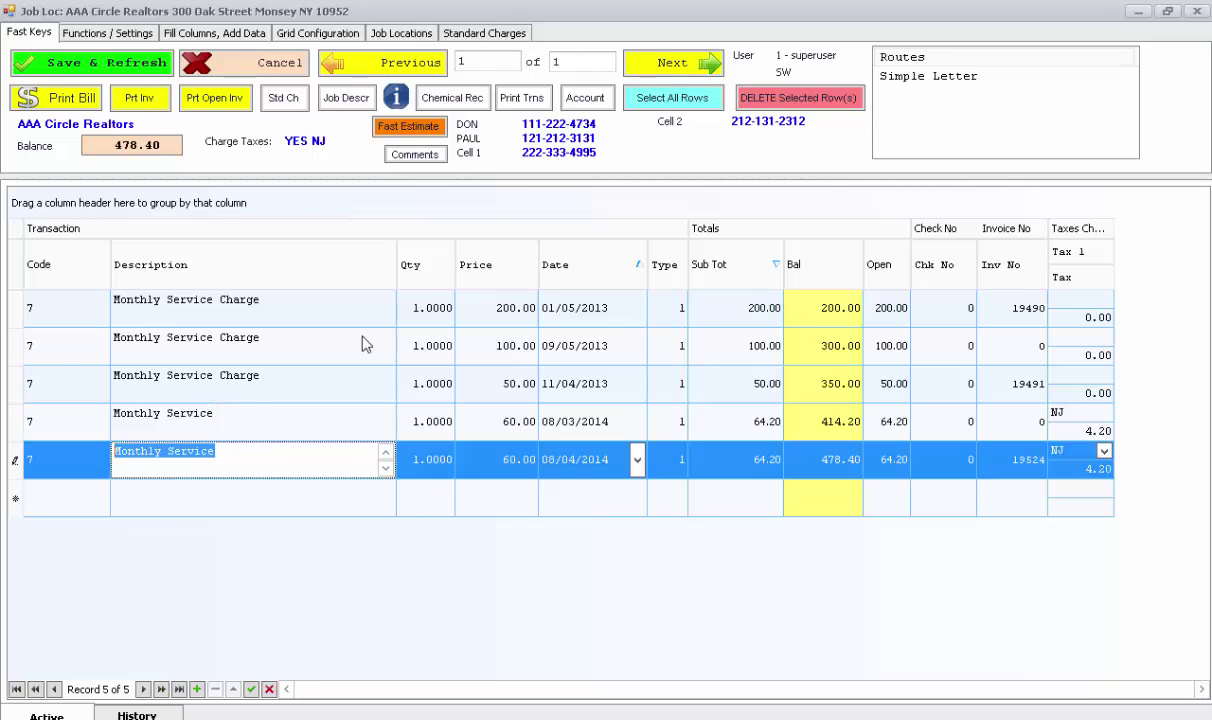
key("Tab")
key("Tab")
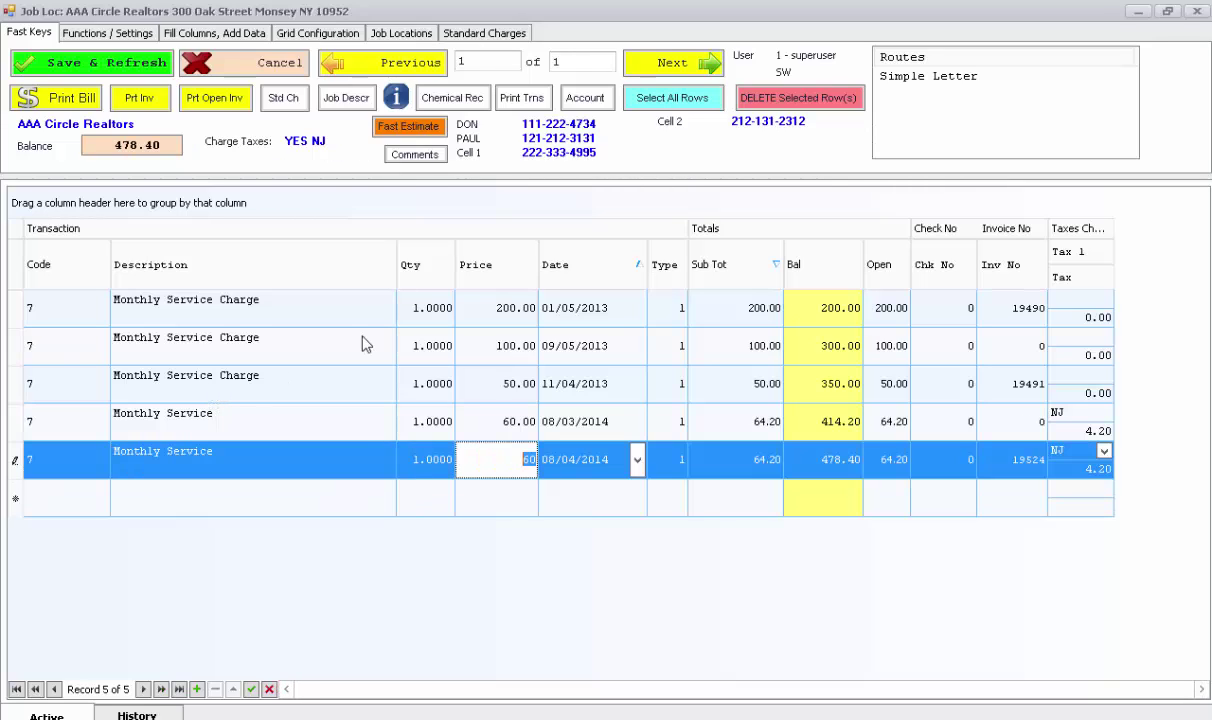
key("Tab")
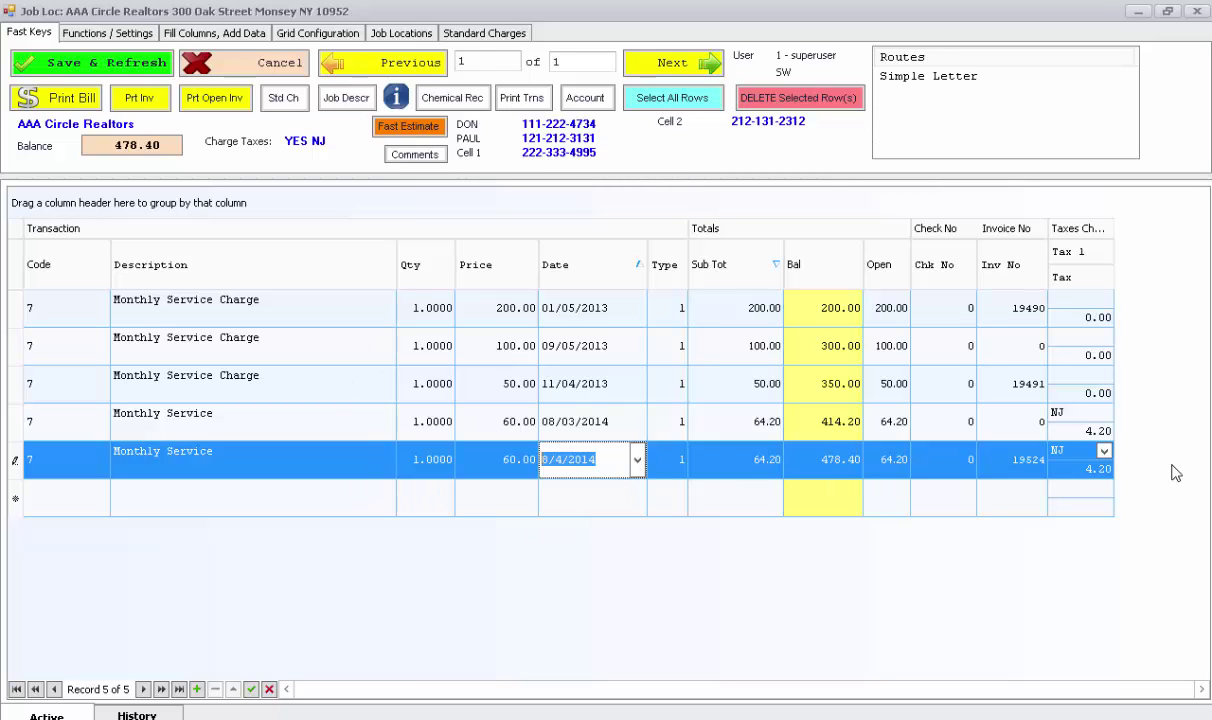
left_click(214, 68)
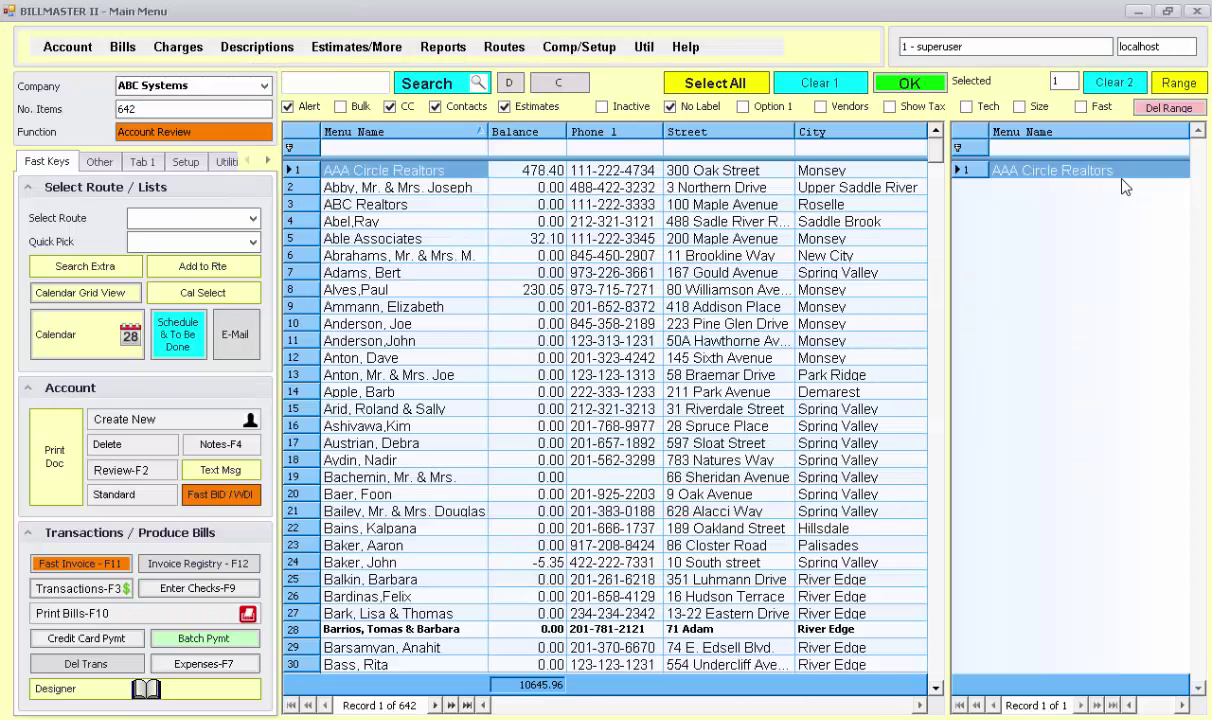